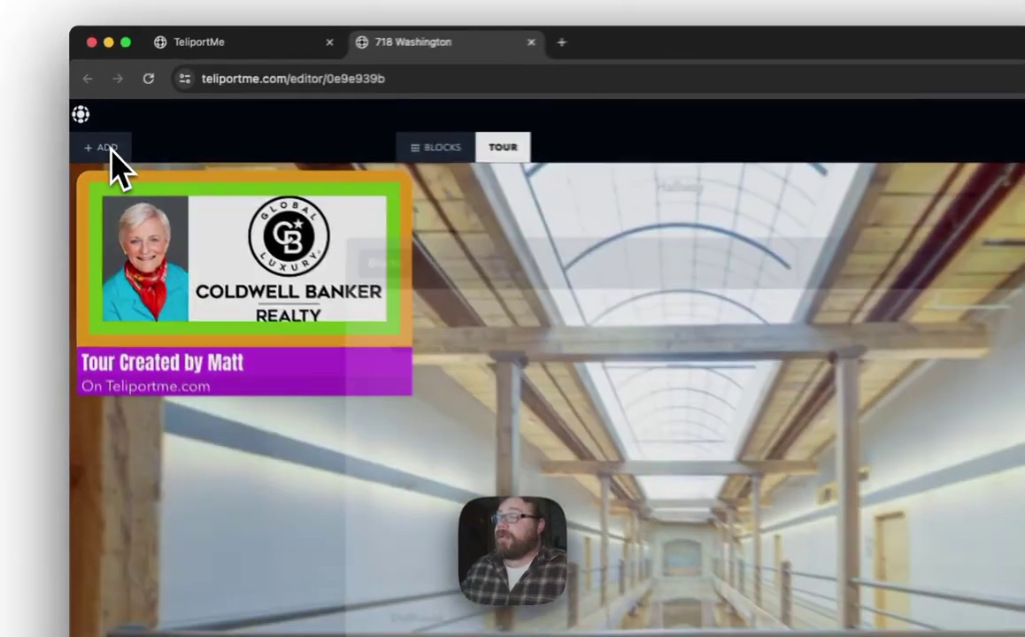
Add a Logo block and expand its Logo UI section with link, Top Left position and sizing options
click(86, 137)
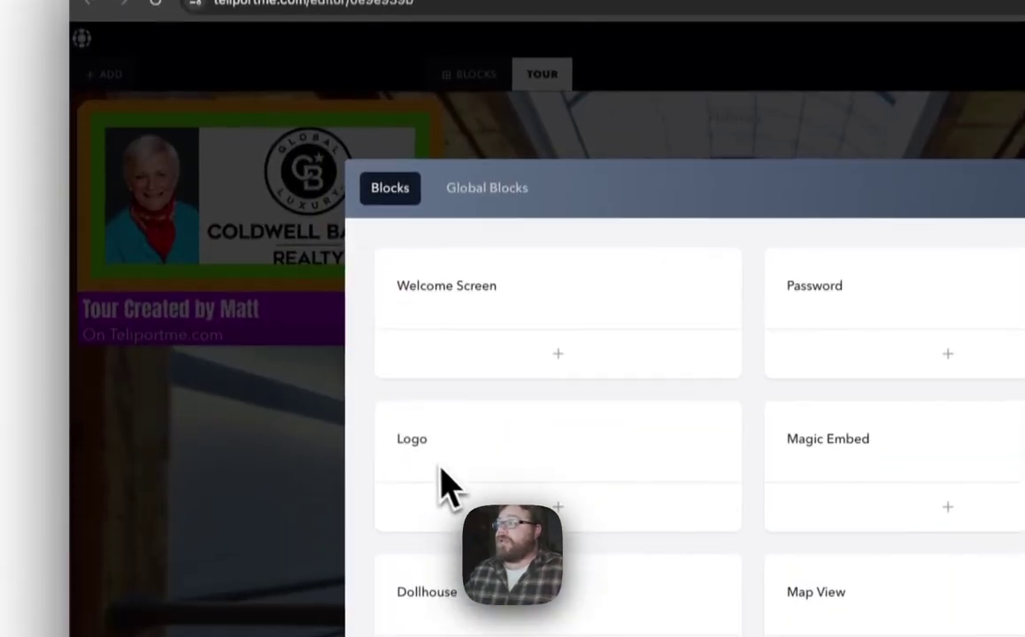
click(553, 352)
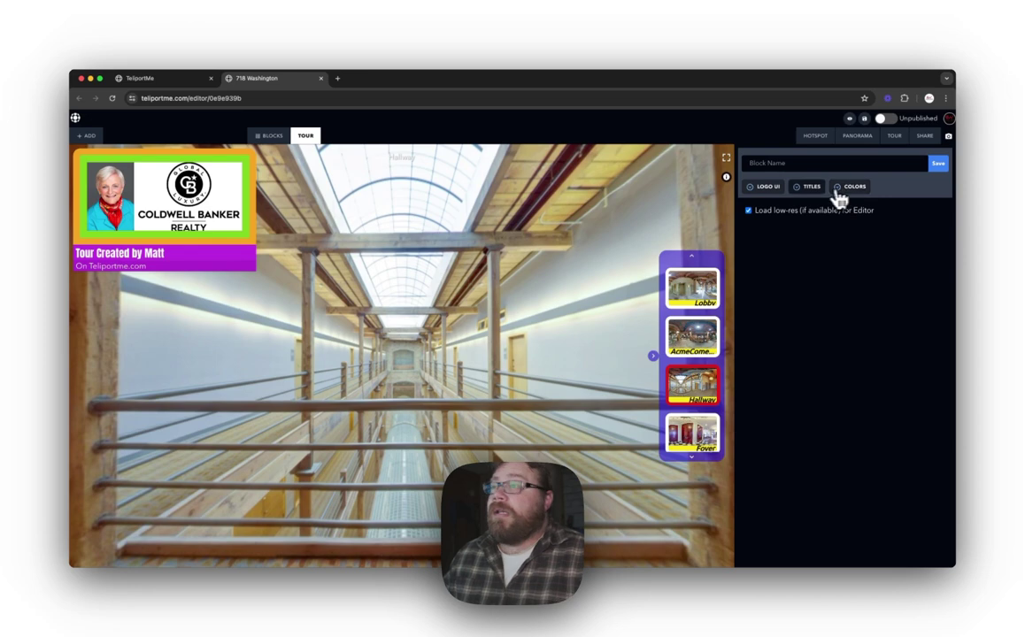
click(756, 187)
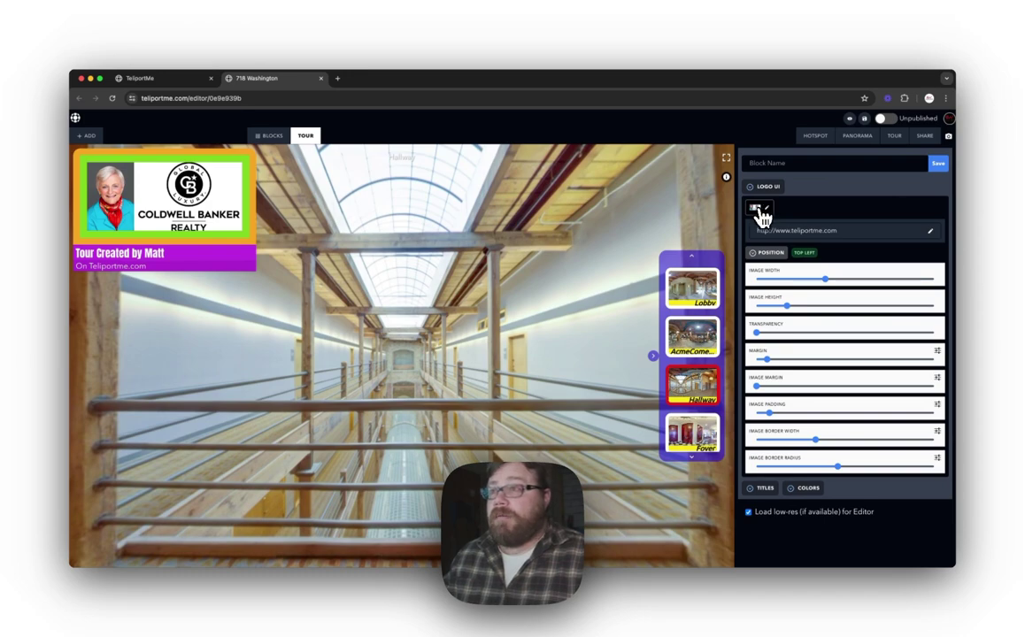
Choose the Coldwell Banker Realty logo from Your Logos as the block's image and save
click(767, 216)
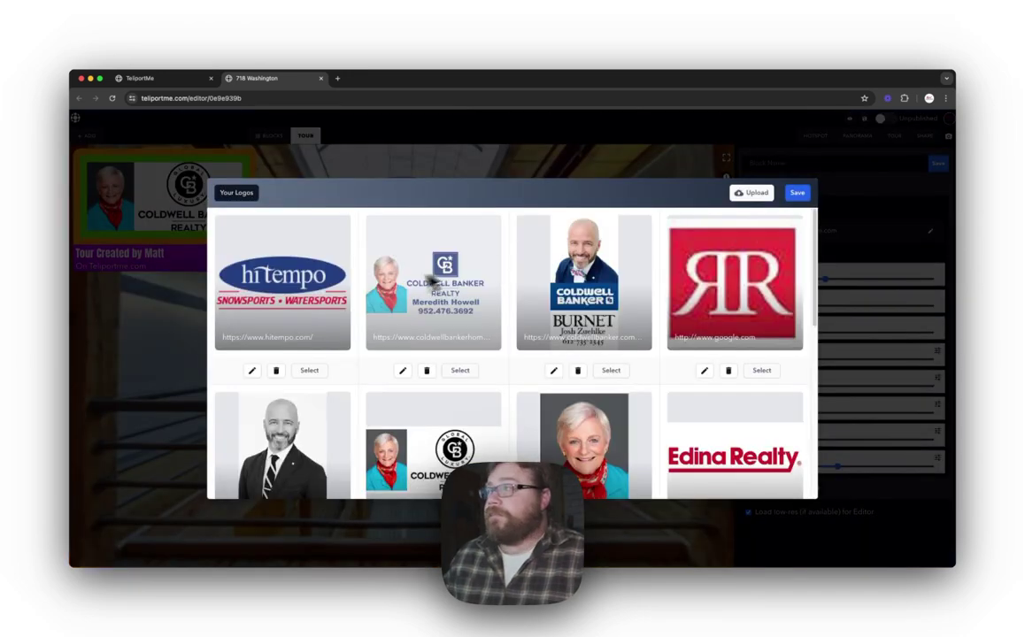
scroll(505, 326, down, 3)
scroll(502, 327, up, 3)
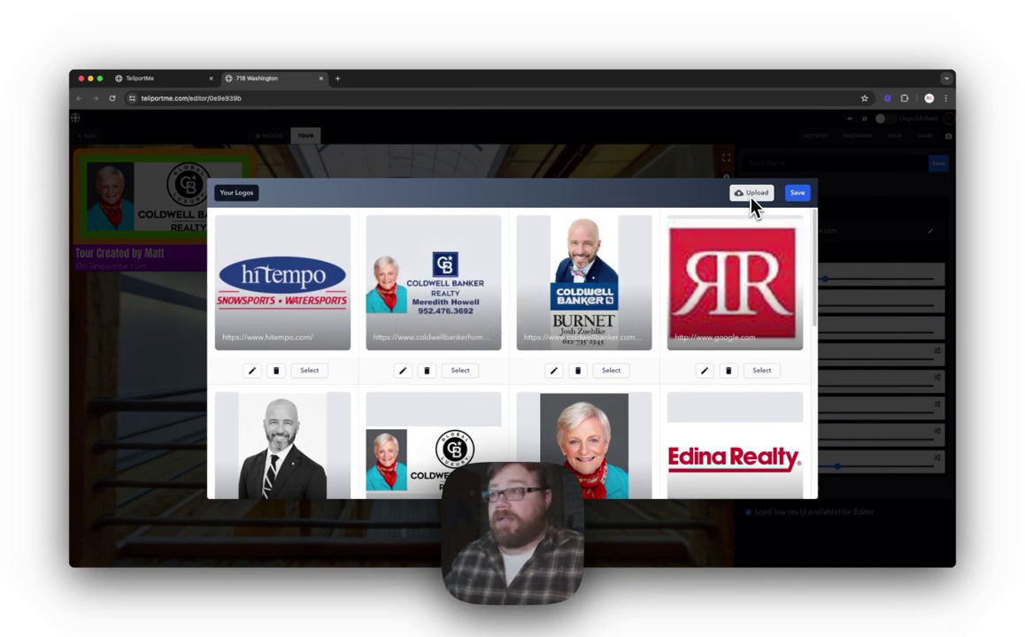
scroll(514, 312, down, 5)
scroll(478, 319, up, 5)
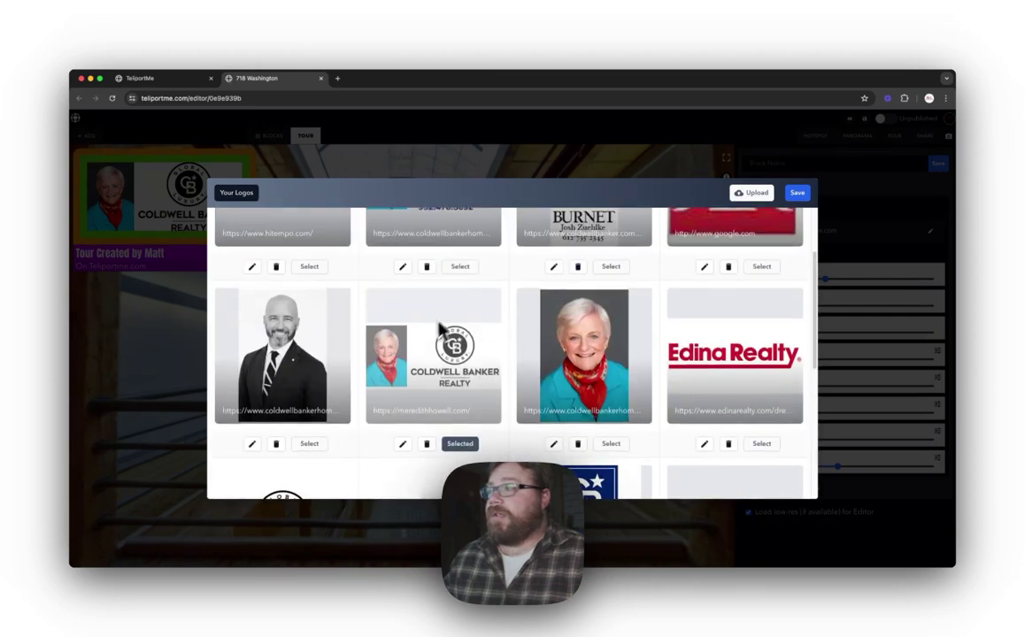
click(797, 193)
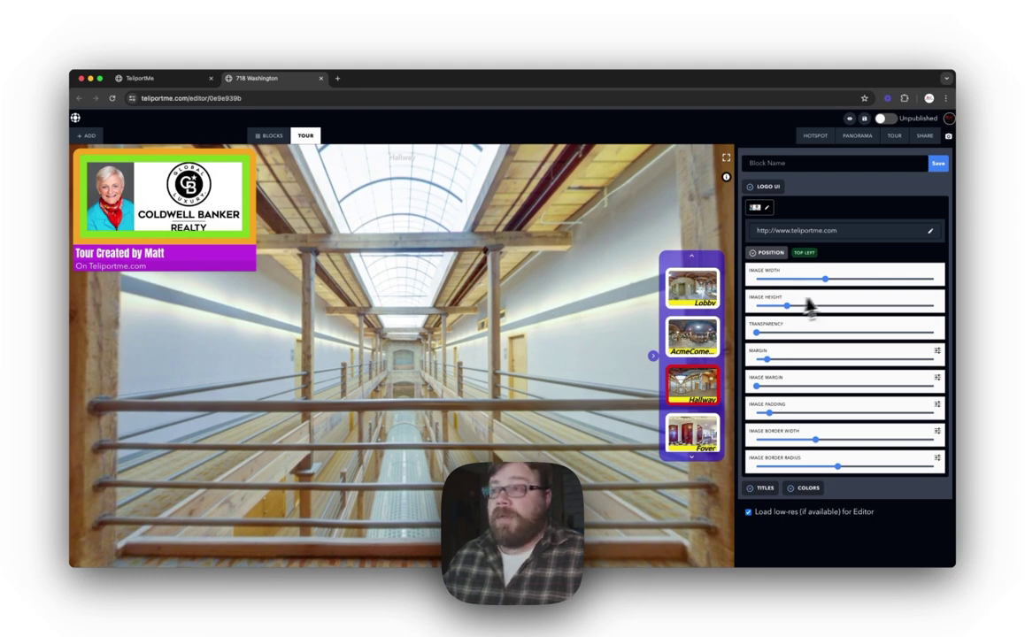
Narrow and shorten the logo image with the width and height sliders, leaving transparency and margin at 0
mouse_move(825, 278)
drag(825, 278, 813, 280)
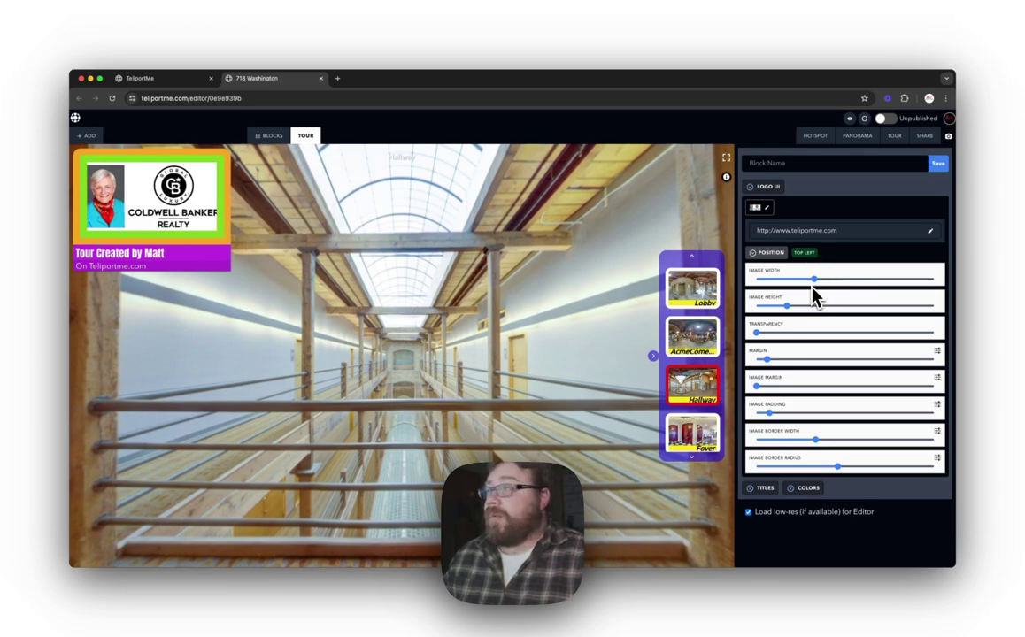
drag(814, 280, 781, 310)
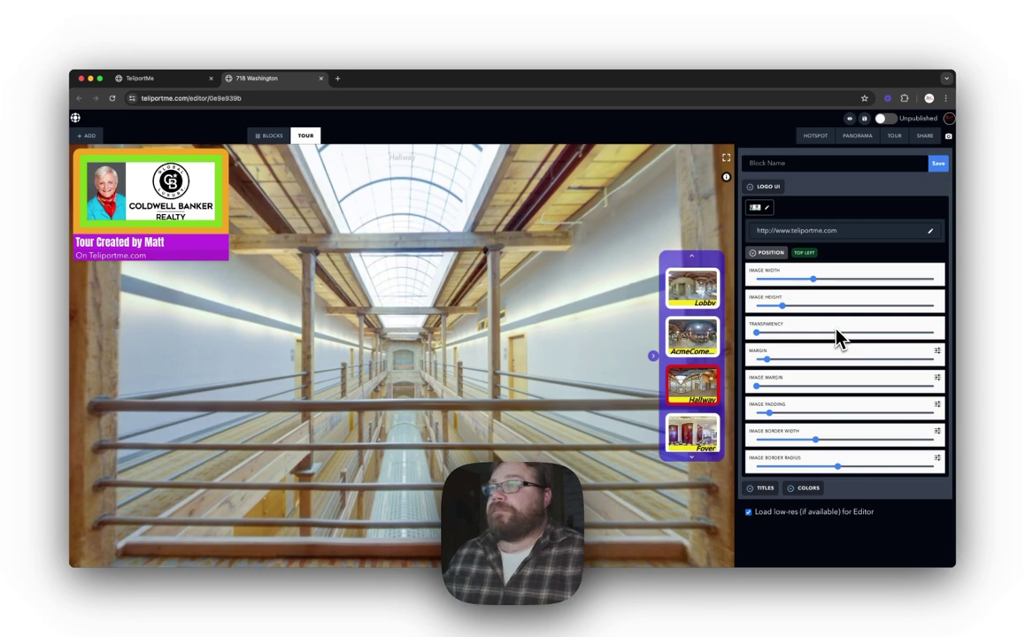
mouse_move(757, 332)
mouse_down()
mouse_move(880, 334)
mouse_move(892, 344)
mouse_move(922, 332)
mouse_move(864, 347)
mouse_move(757, 332)
mouse_up()
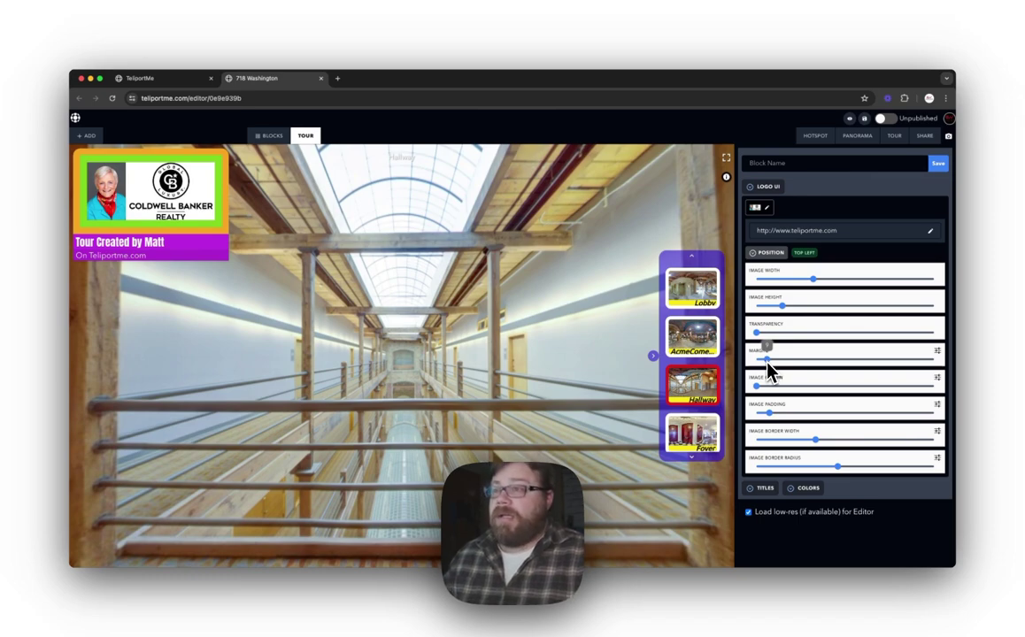
mouse_move(767, 354)
mouse_down()
mouse_move(807, 356)
mouse_move(767, 357)
mouse_up()
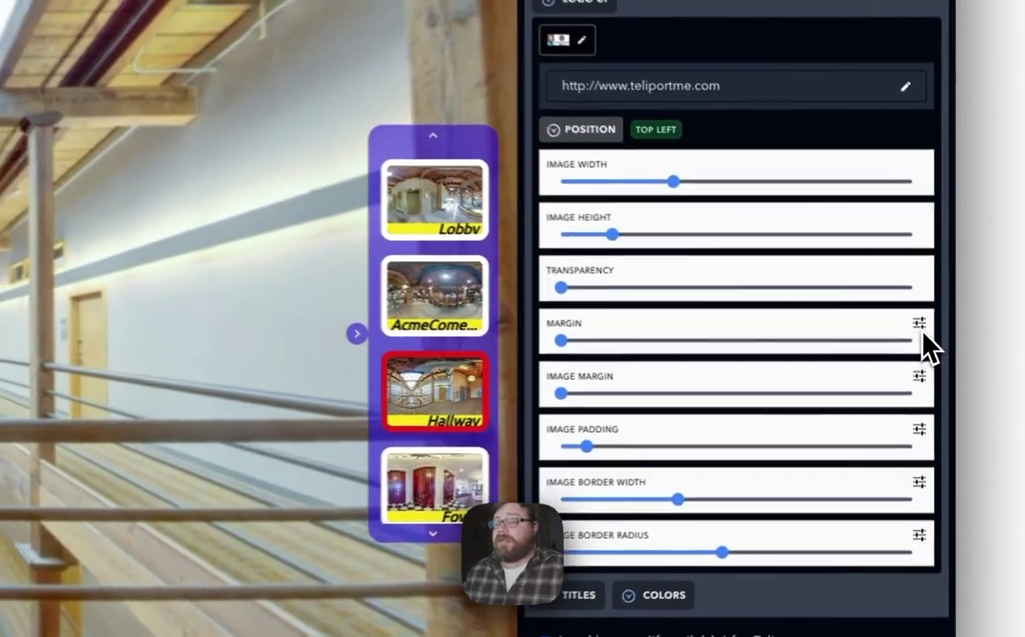
Set the logo block's per-side margin to Top 10 and Left 10 and confirm
click(929, 339)
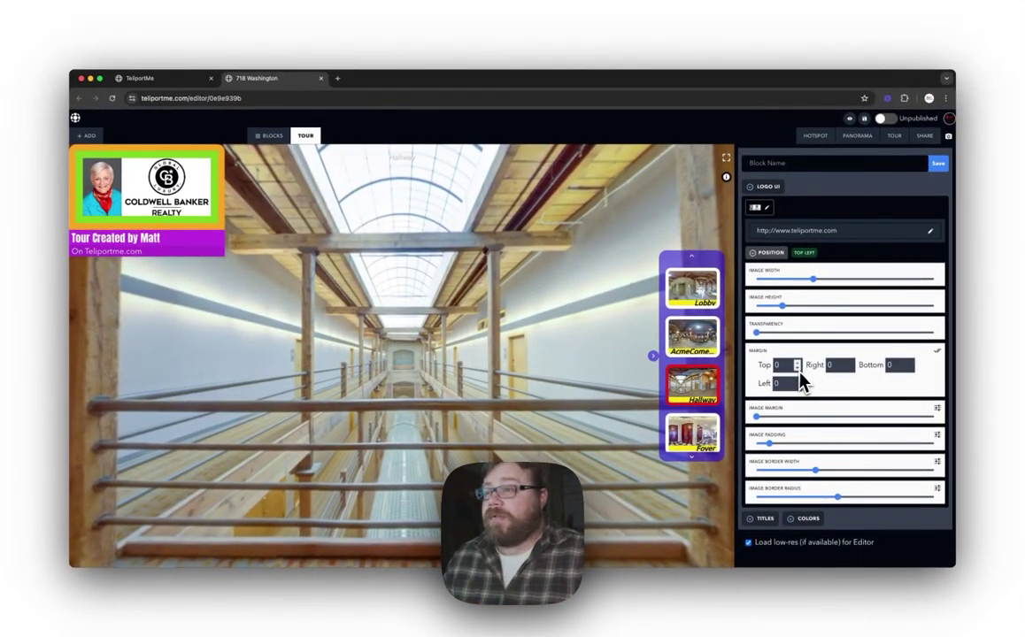
click(797, 369)
text(8)
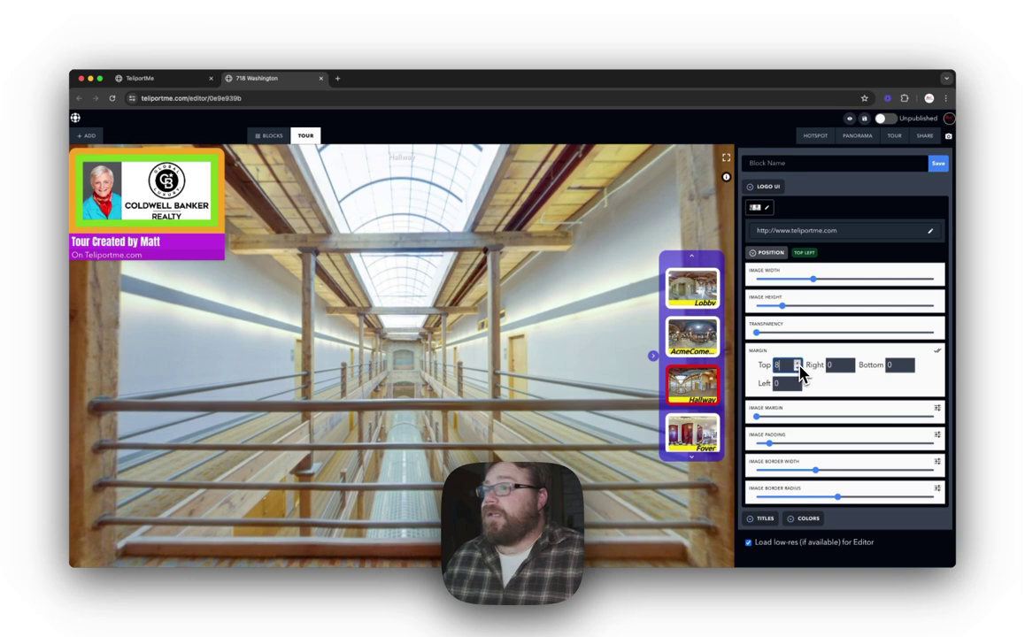
click(798, 363)
click(798, 363)
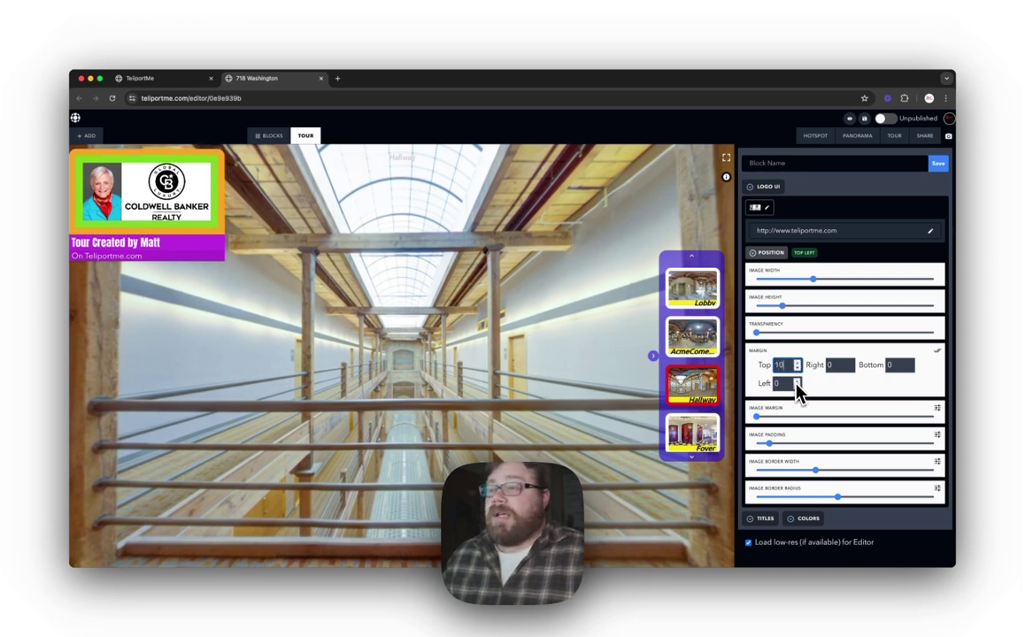
drag(798, 385, 798, 384)
click(797, 387)
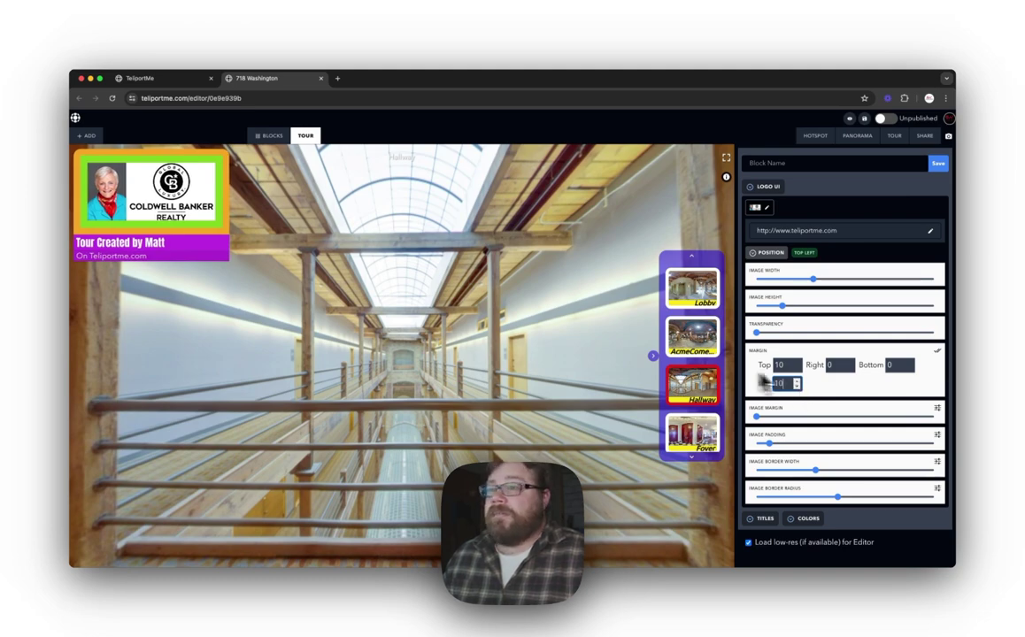
click(938, 352)
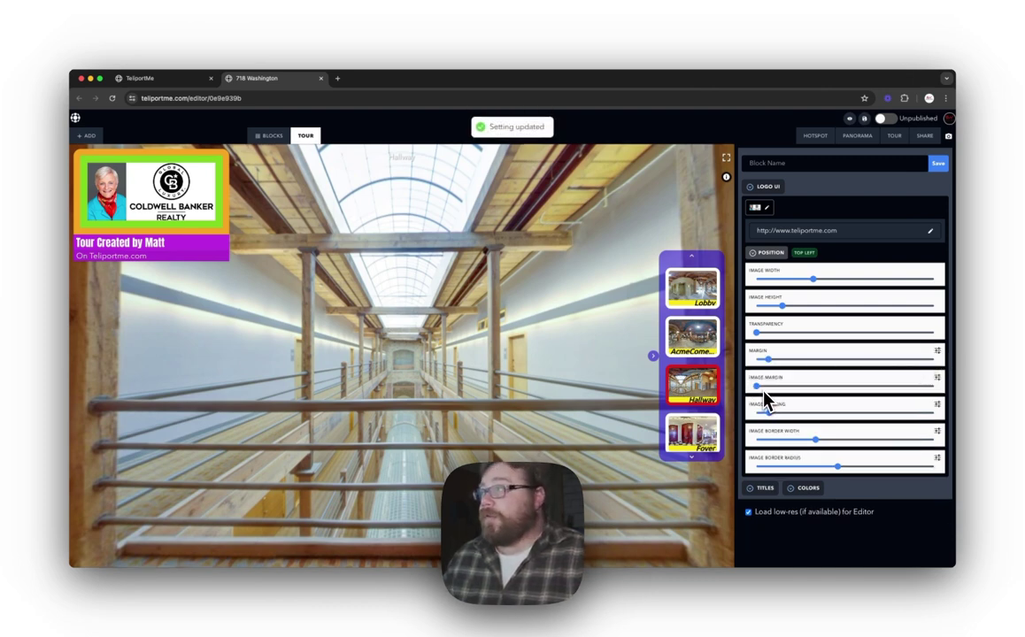
Adjust the logo's per-side image margin and shrink the image padding, leaving a thick orange frame
drag(756, 386, 777, 387)
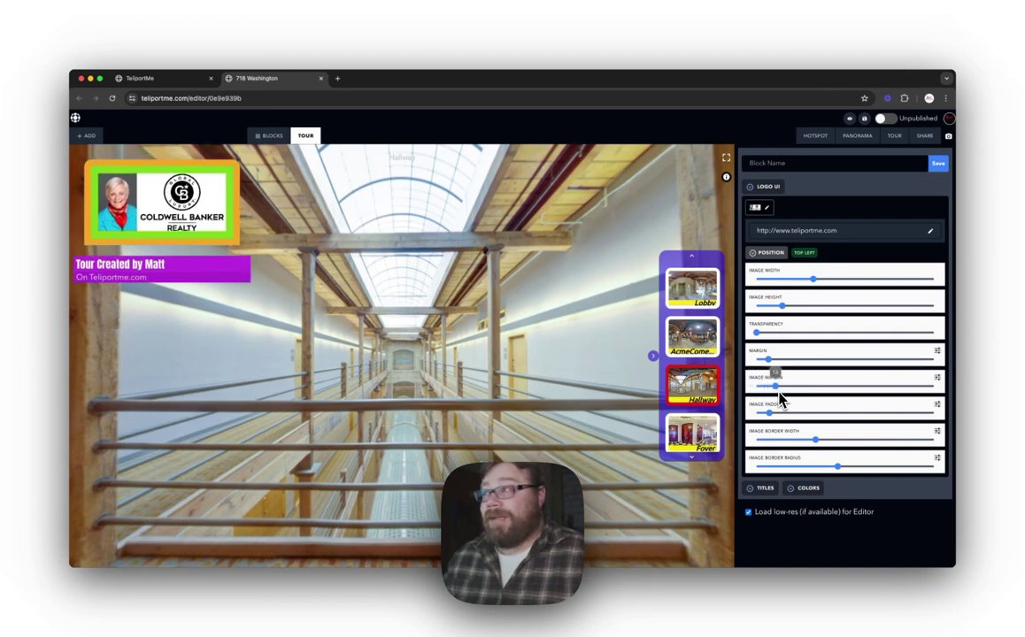
drag(781, 401, 778, 400)
click(936, 380)
click(833, 395)
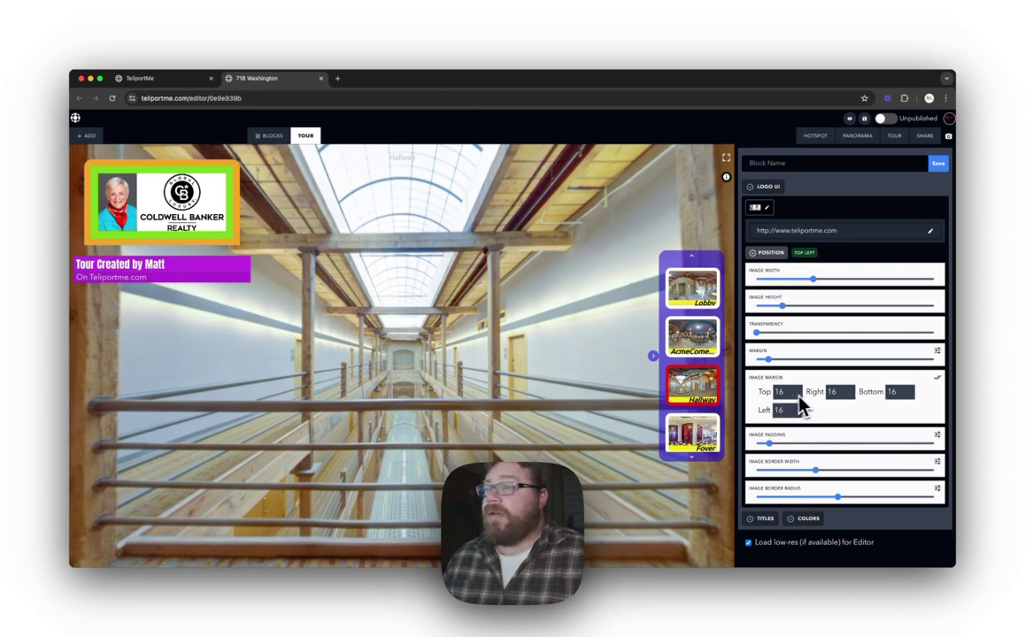
click(766, 354)
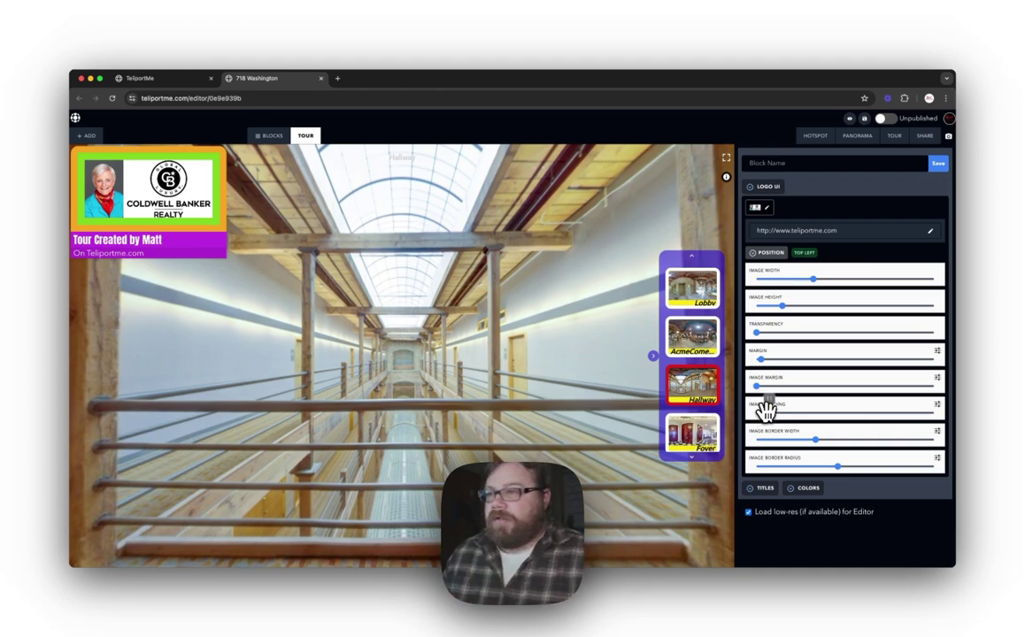
drag(767, 413, 876, 432)
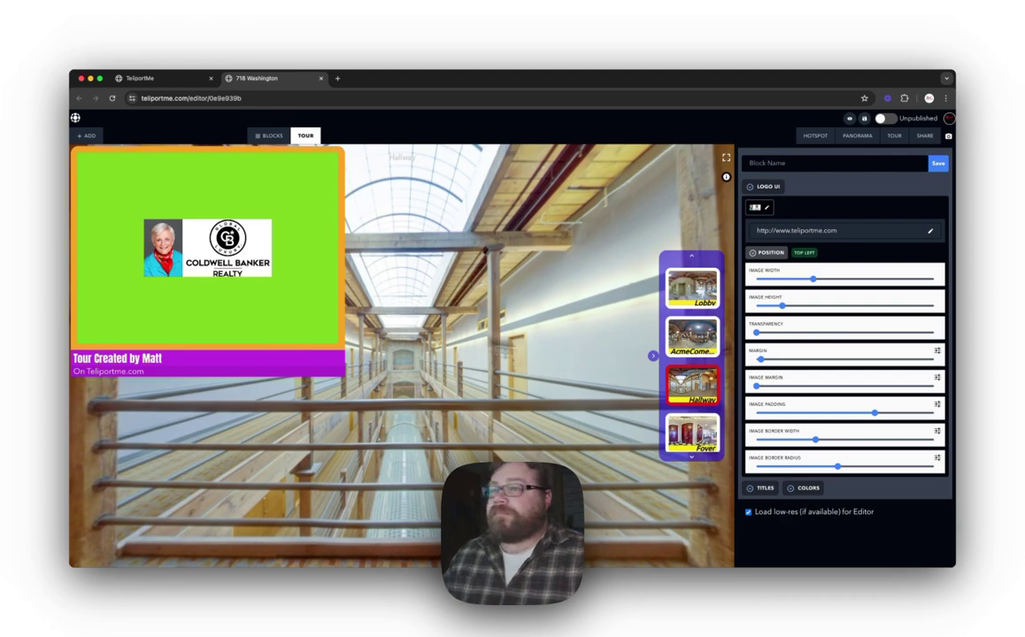
drag(878, 410, 910, 440)
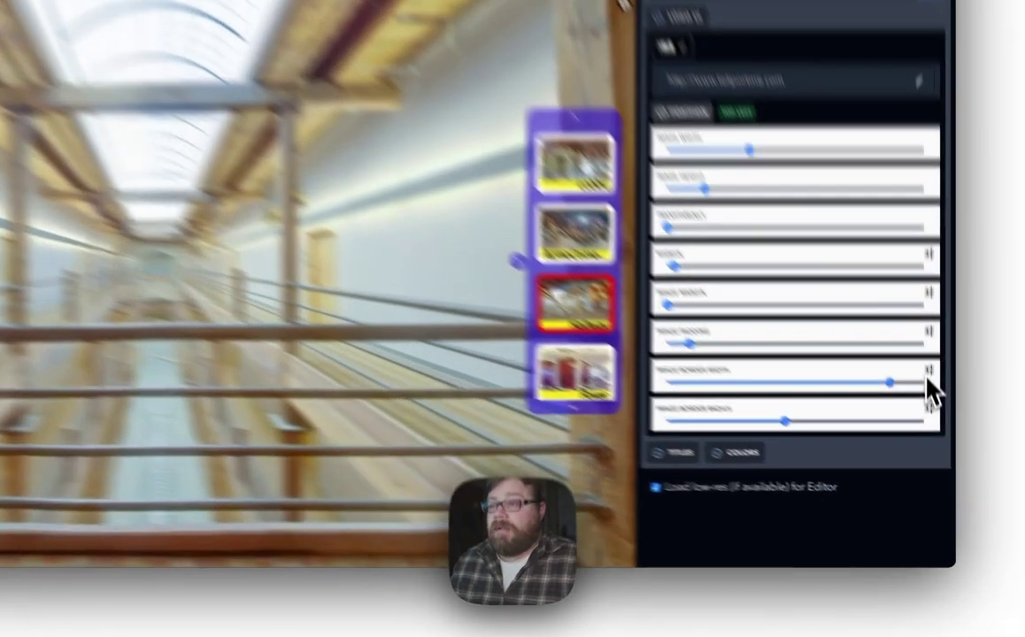
Set the logo's per-side image border width to Top 9 and Right 11
click(937, 433)
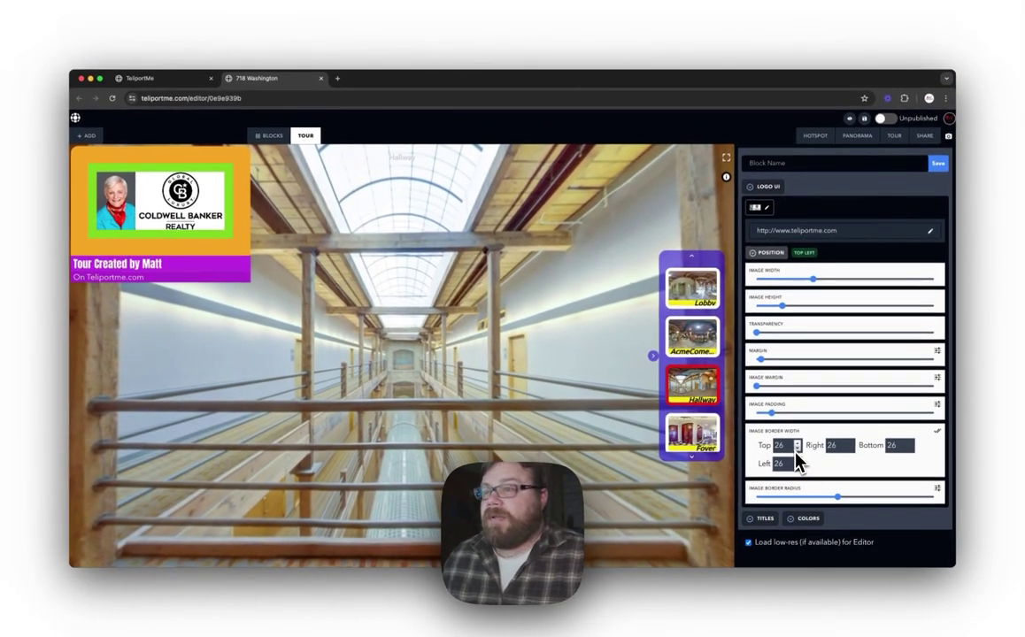
click(796, 448)
click(797, 449)
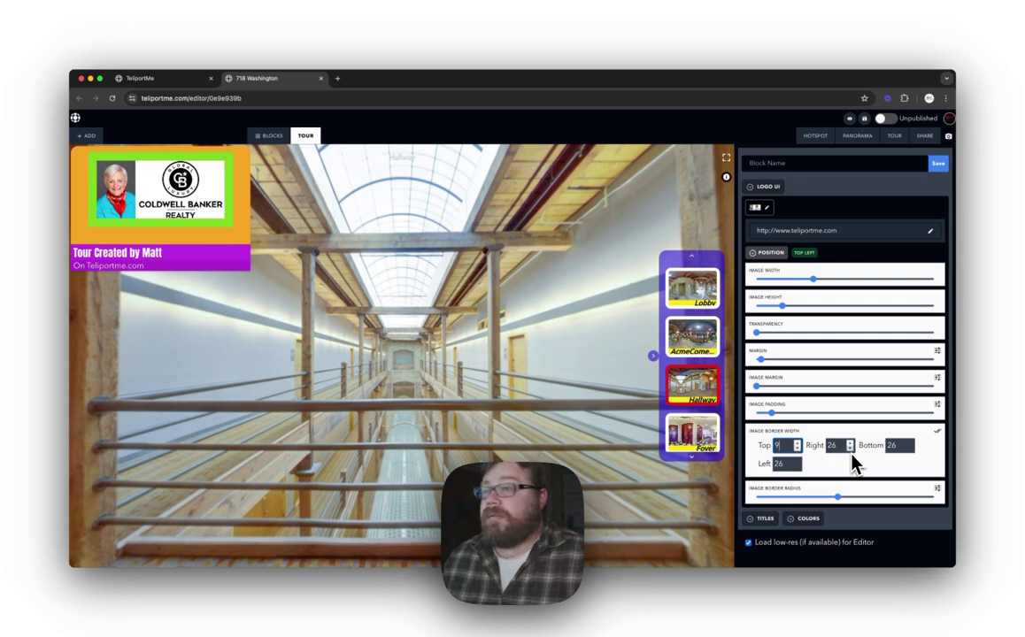
click(850, 449)
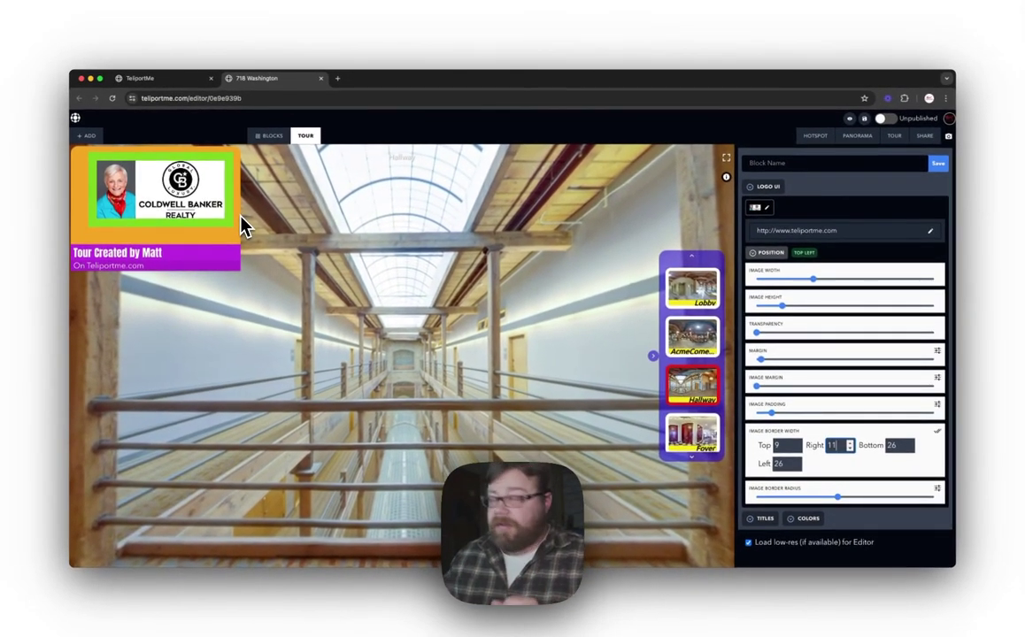
key(Return)
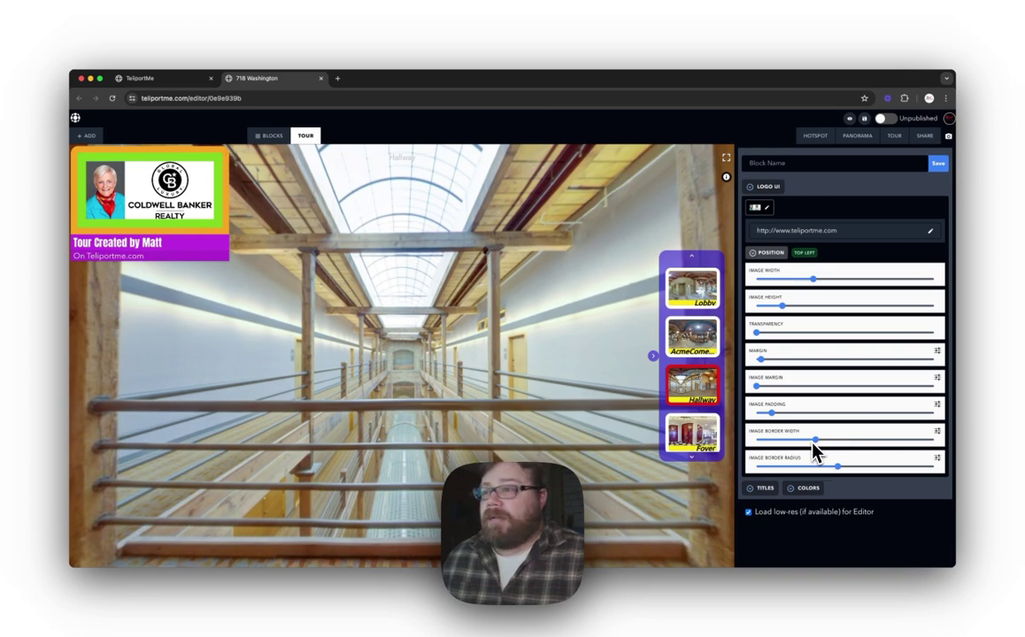
Thicken the orange border and give the frame a high corner radius
drag(813, 435, 871, 453)
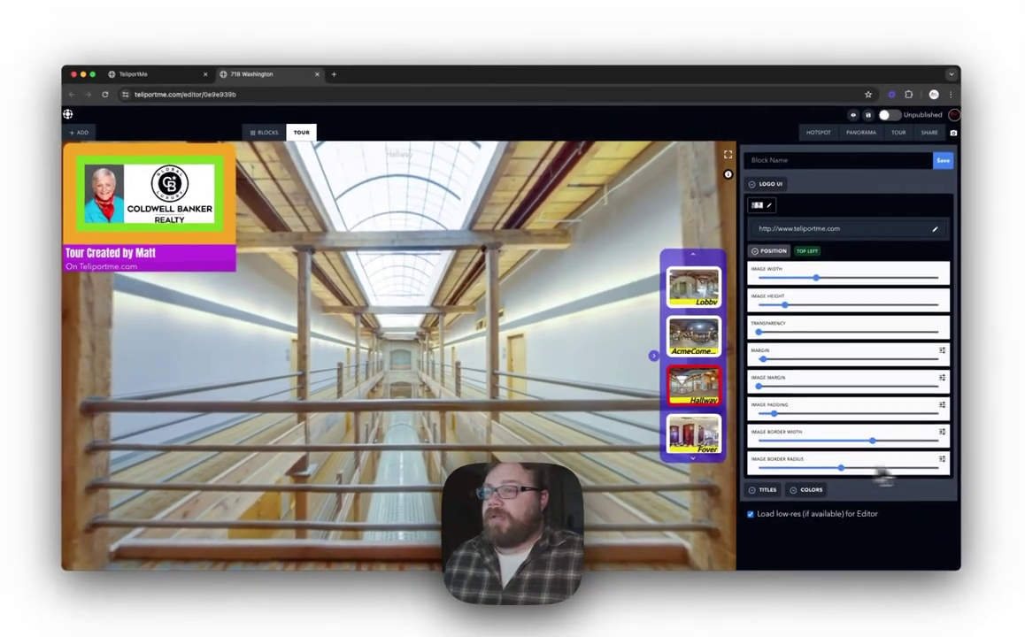
mouse_move(839, 462)
drag(839, 462, 913, 465)
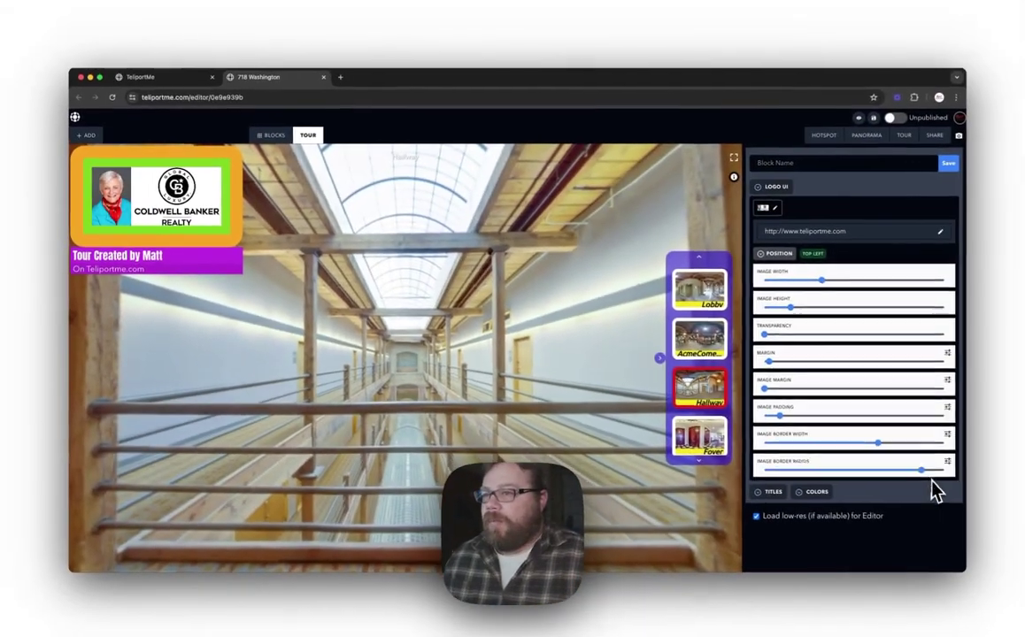
drag(1018, 505, 844, 506)
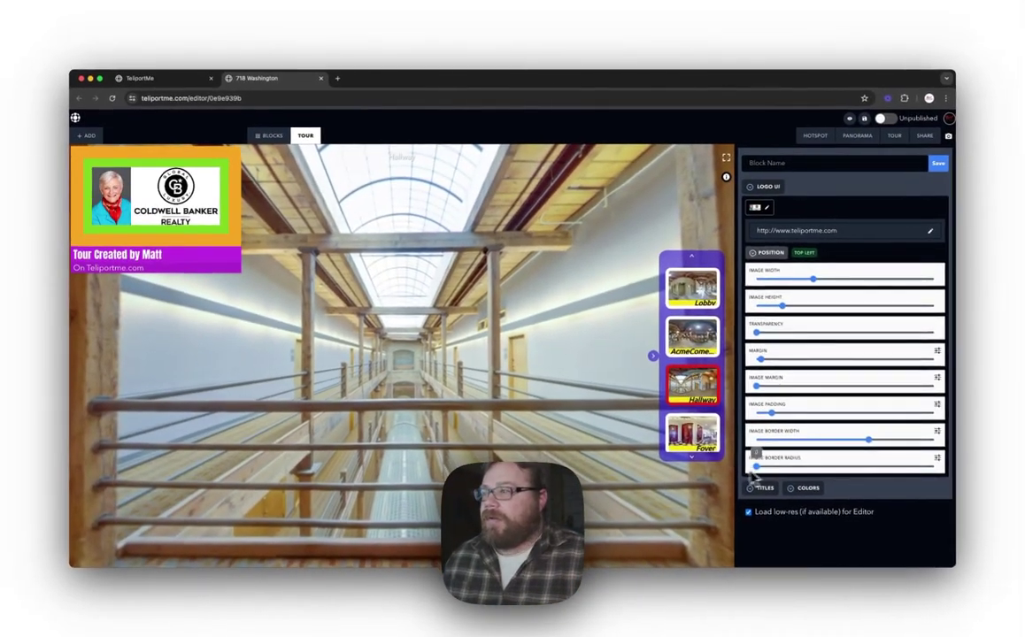
click(938, 459)
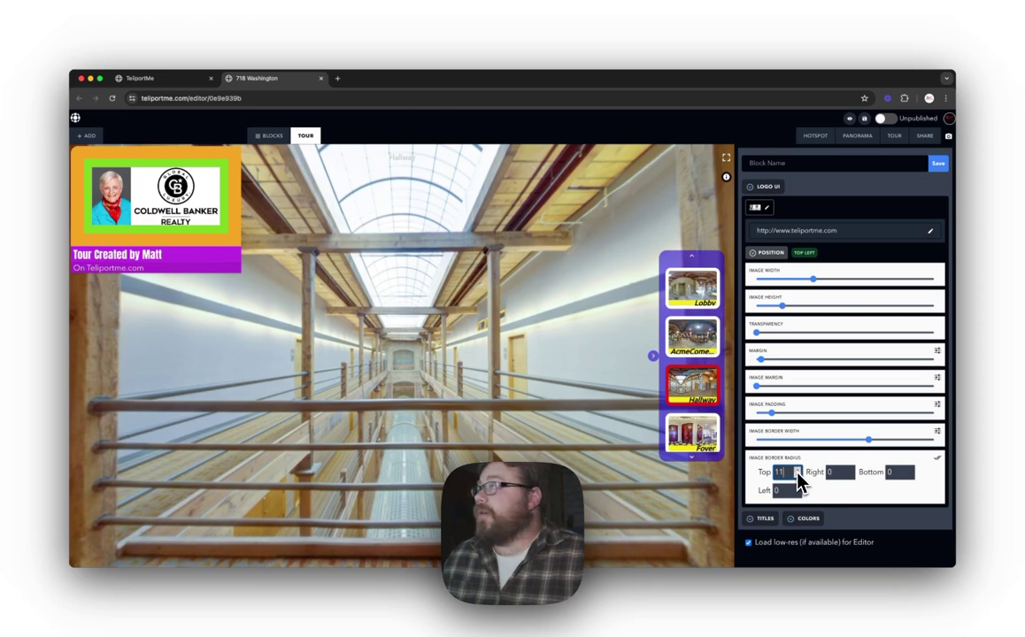
key(Tab)
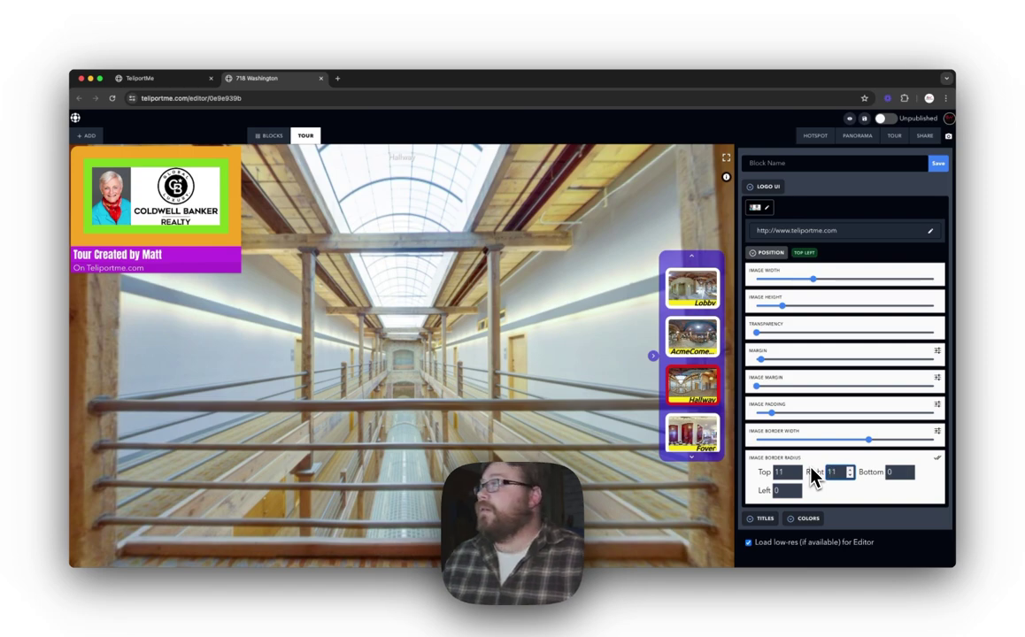
click(937, 458)
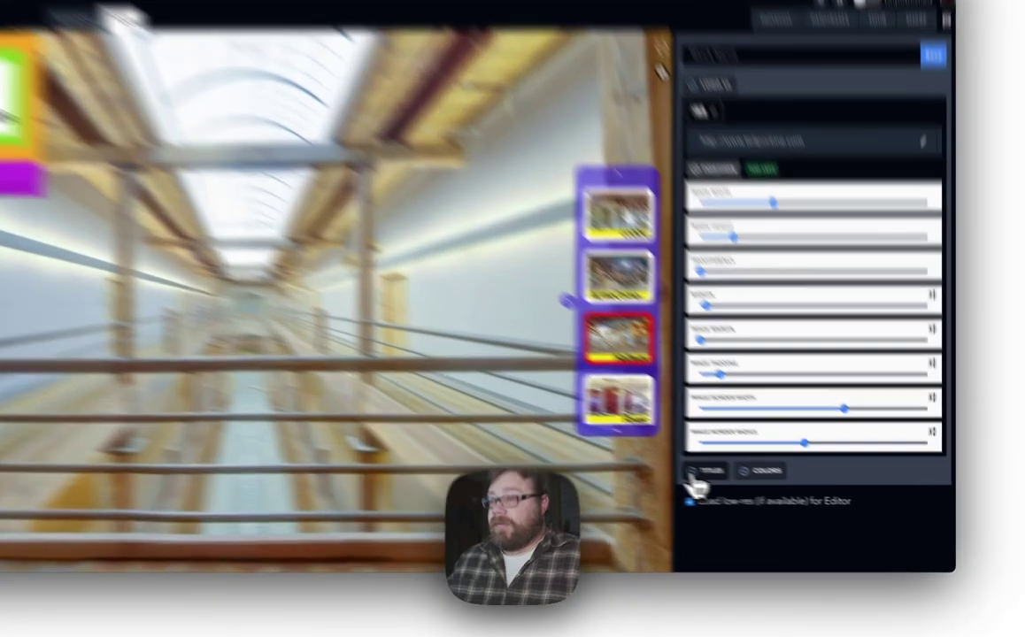
click(753, 490)
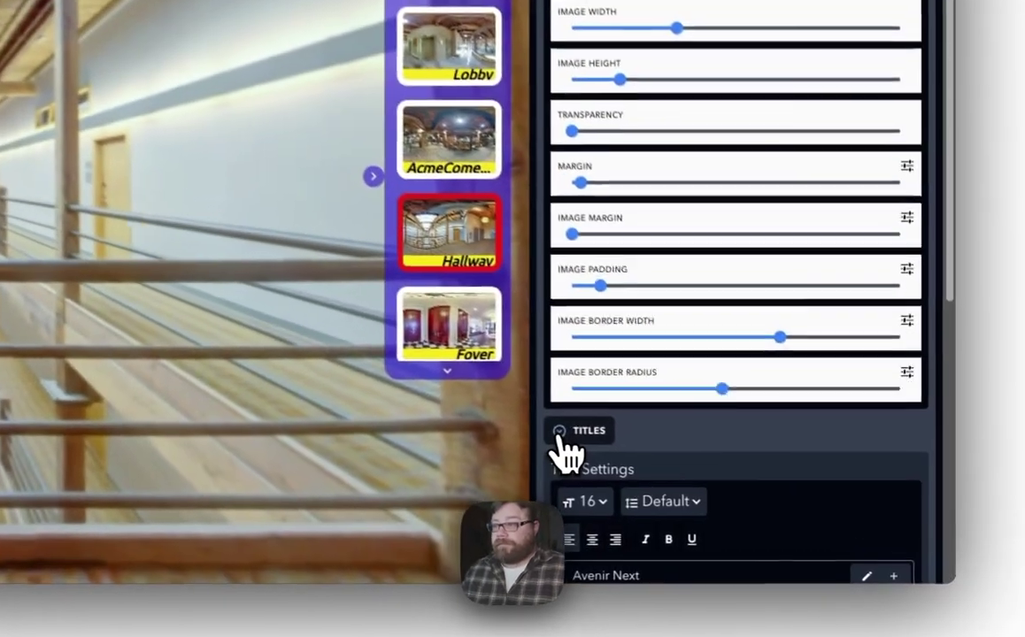
scroll(850, 504, down, 3)
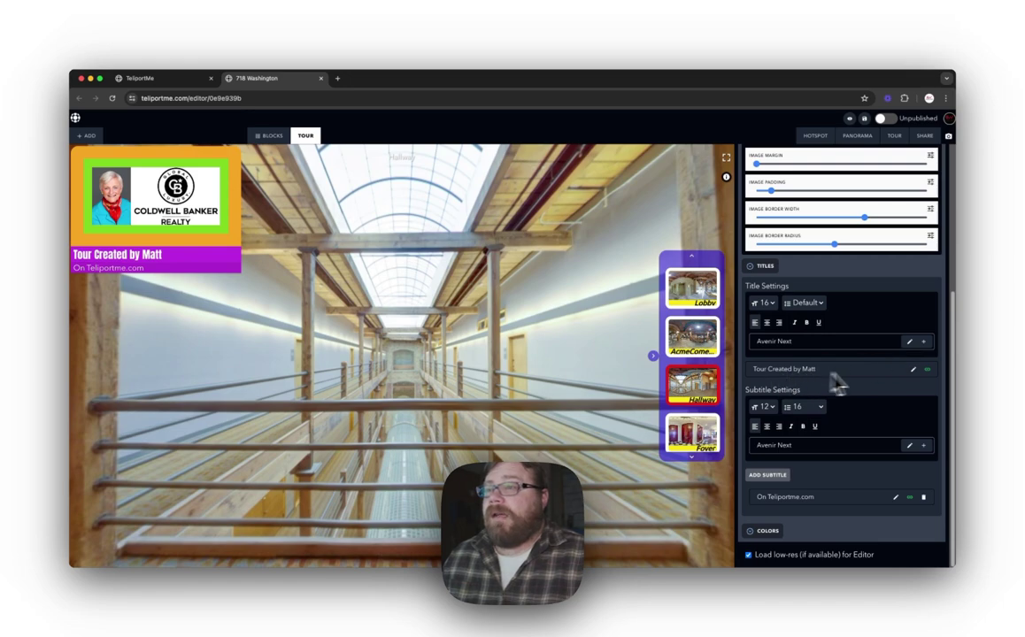
click(912, 369)
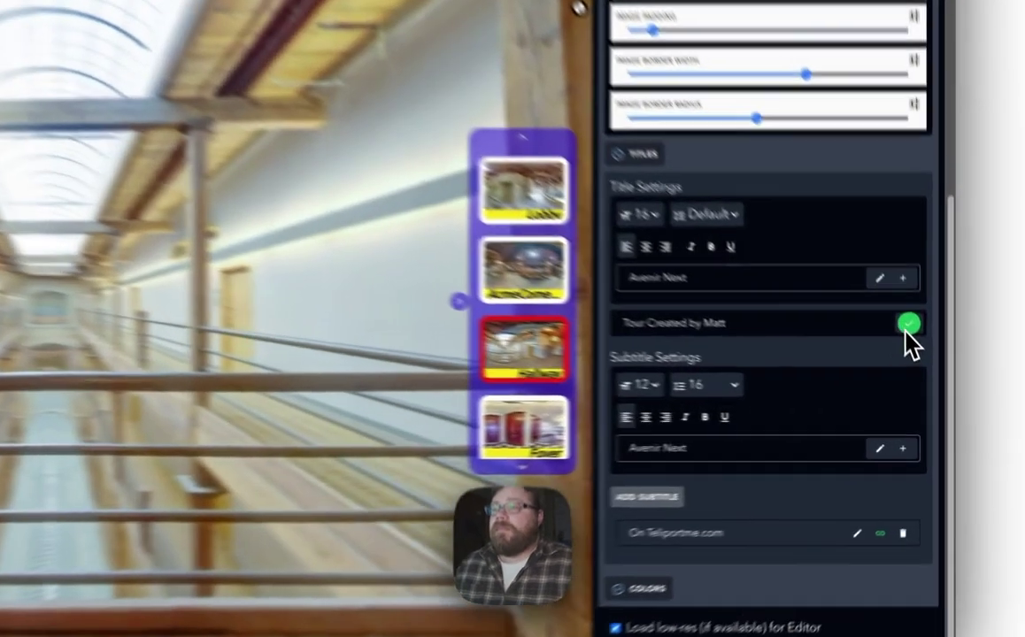
click(927, 369)
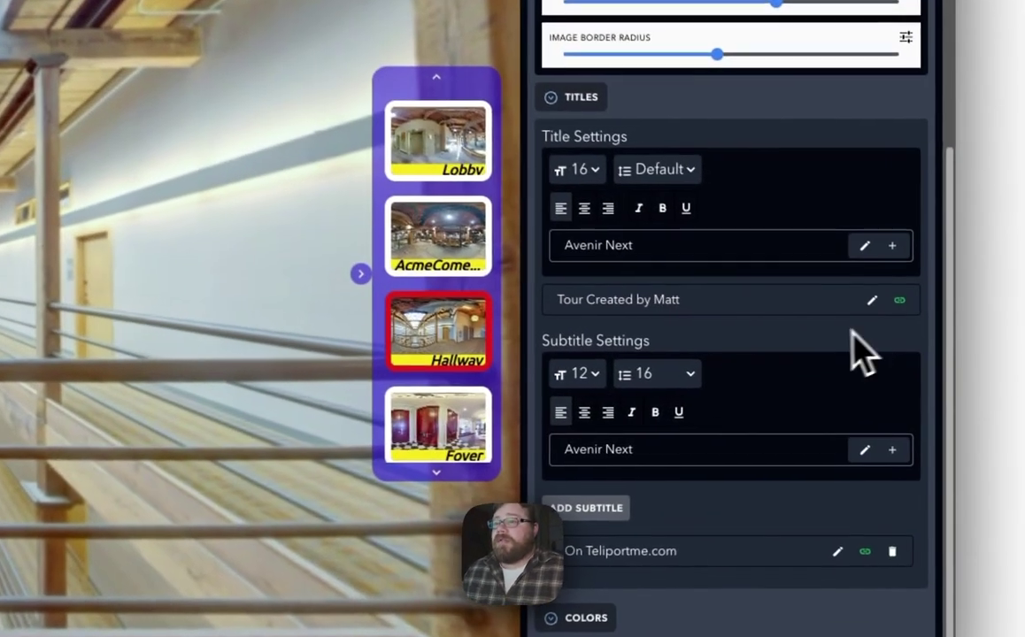
click(900, 300)
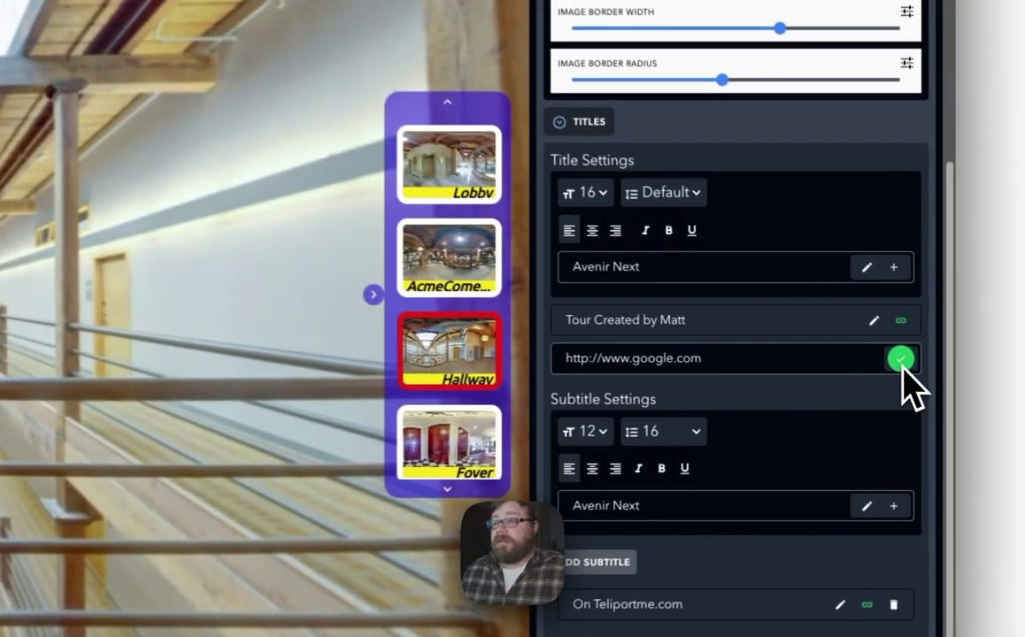
click(919, 383)
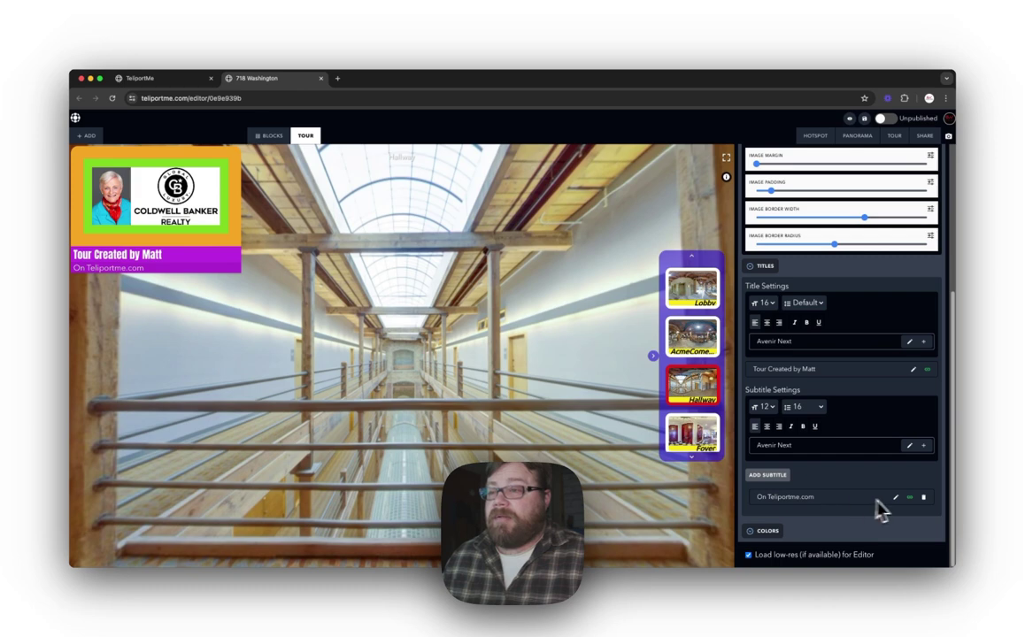
Add a new subtitle line reading 'Logo UI Demo' below 'On Teliportme.com'
click(910, 498)
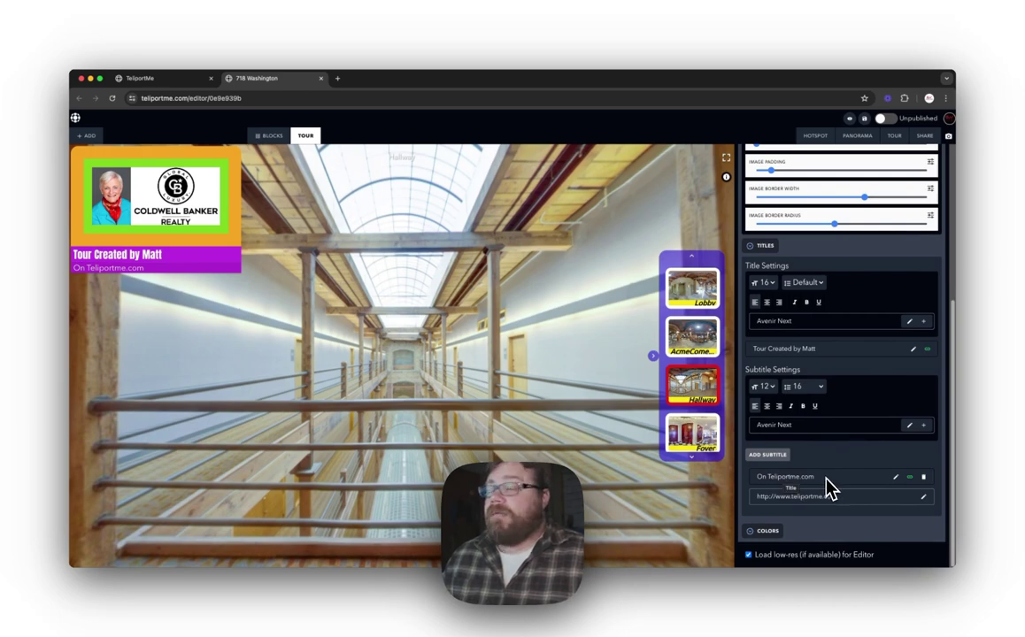
click(765, 459)
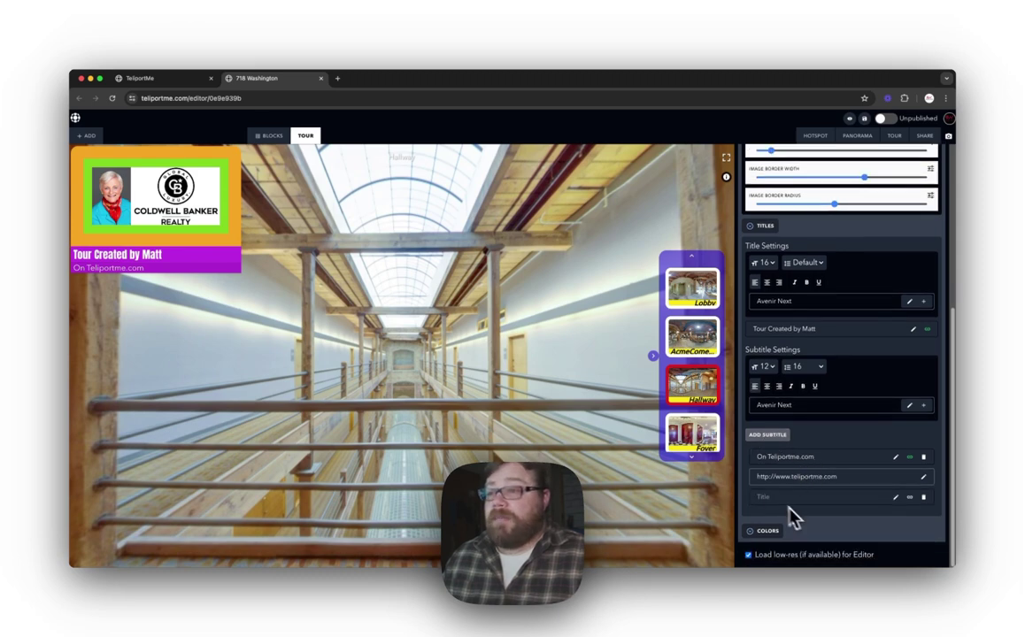
click(895, 499)
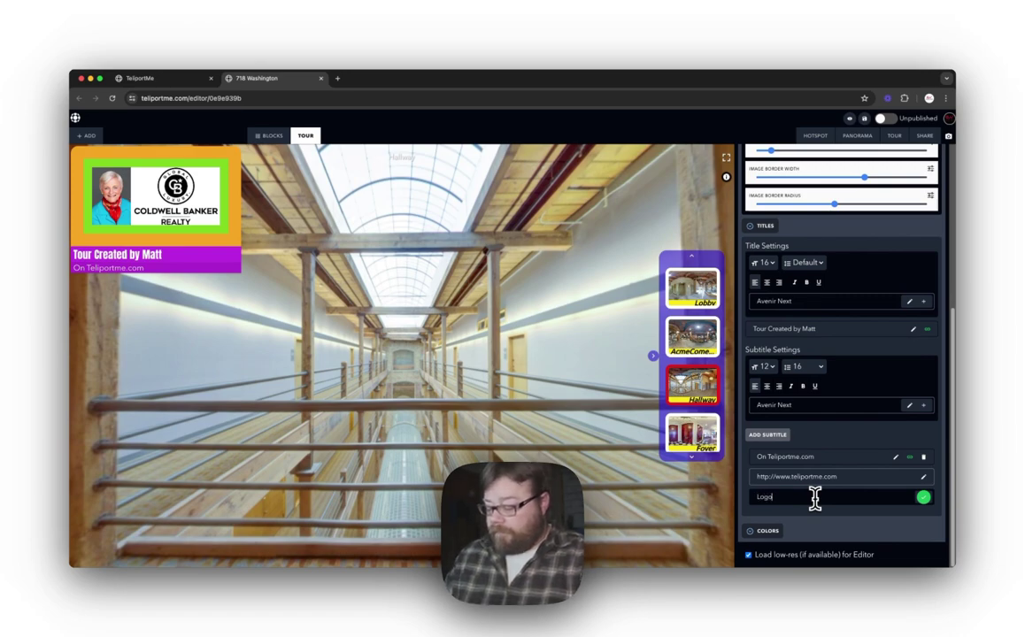
text(Logo UI Demo)
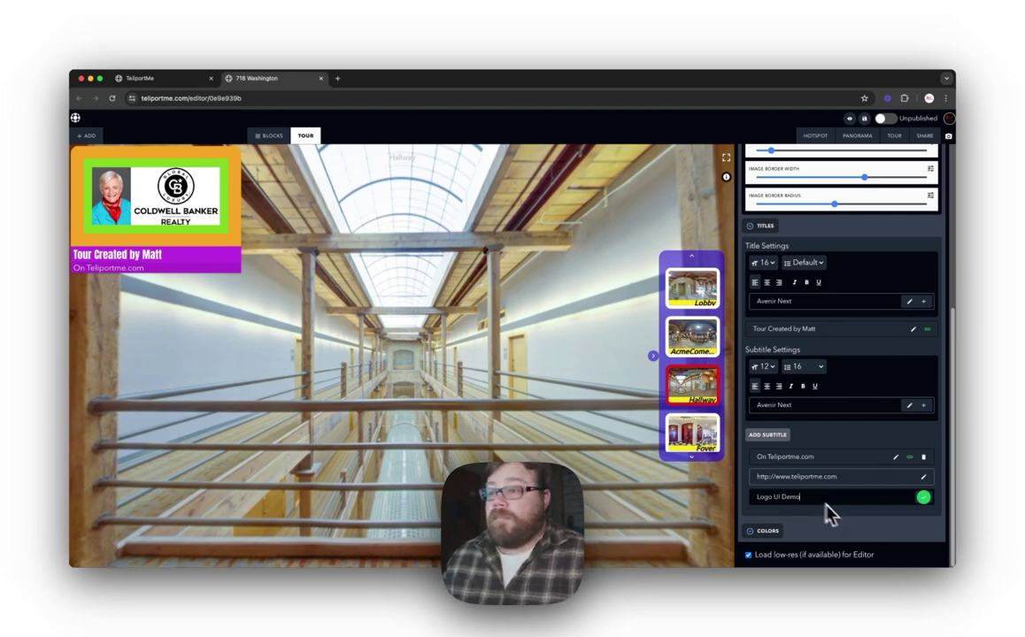
click(923, 499)
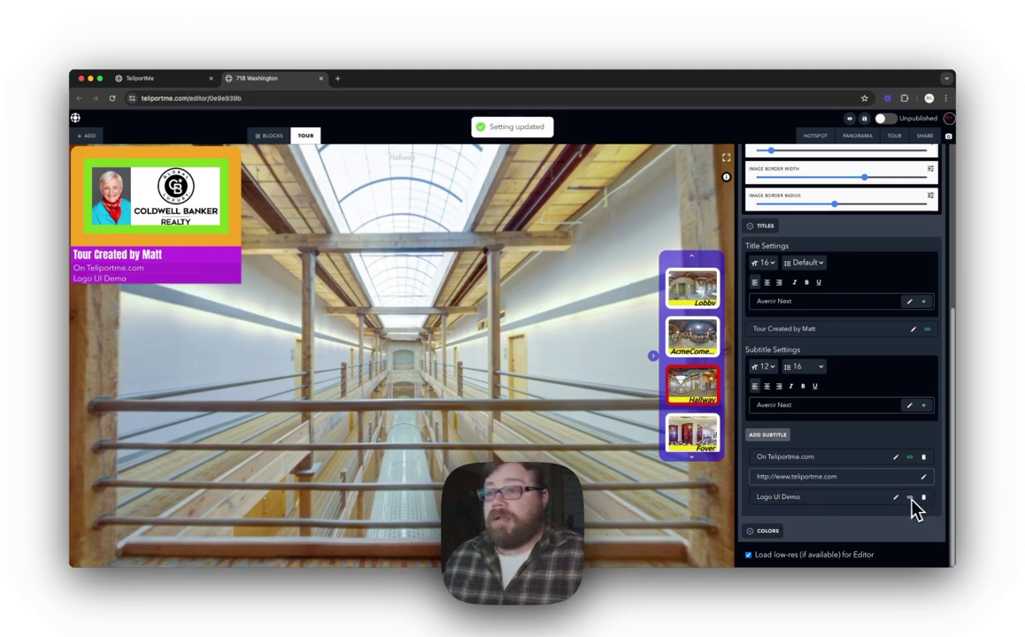
Link the 'Logo UI Demo' subtitle to a Google web address
click(910, 500)
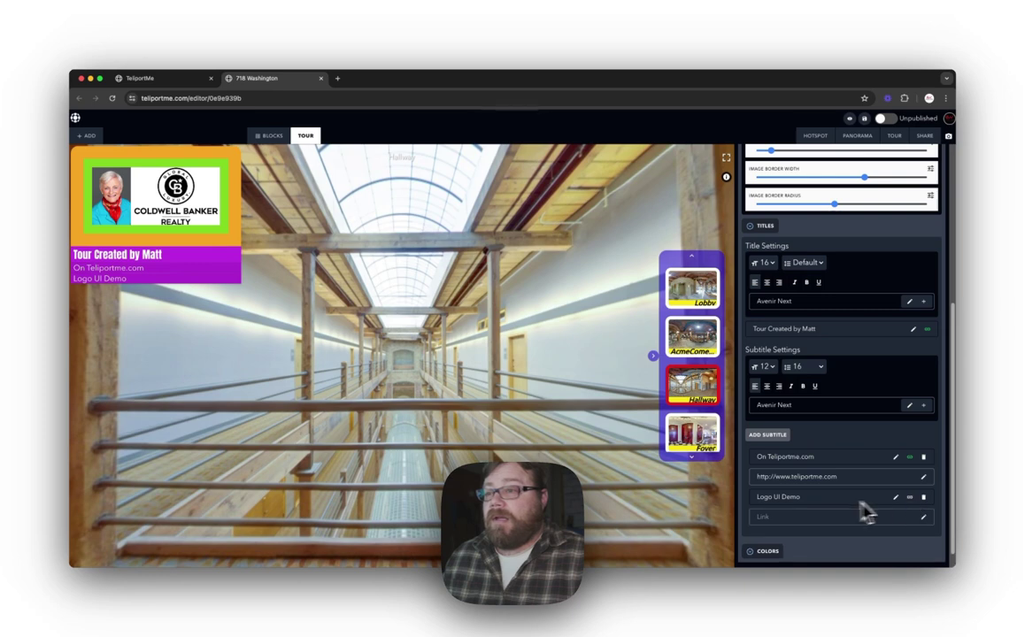
click(796, 519)
text(http://www.google.com)
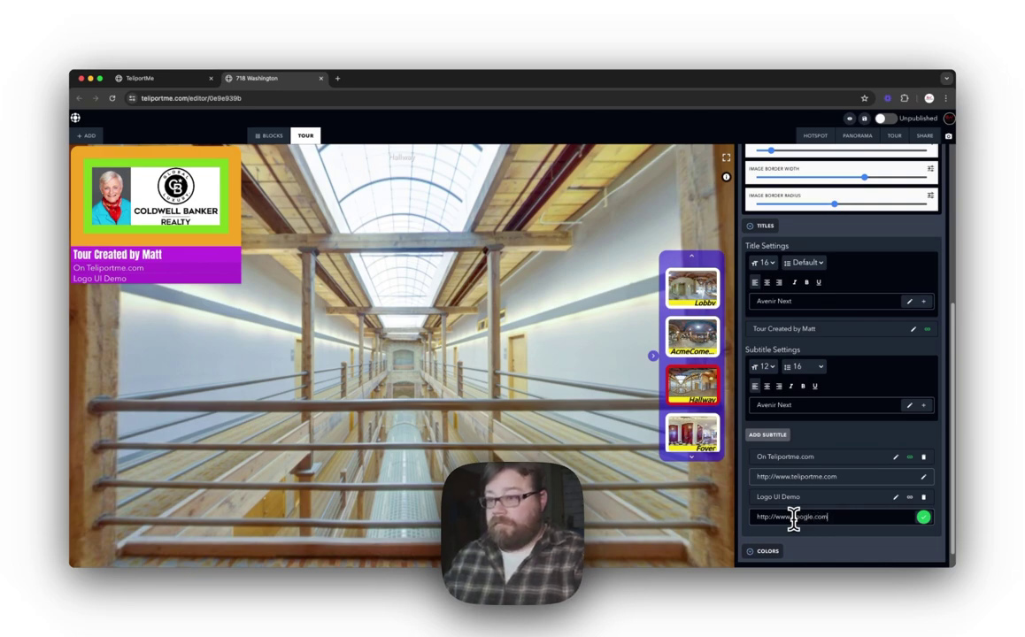
key(Return)
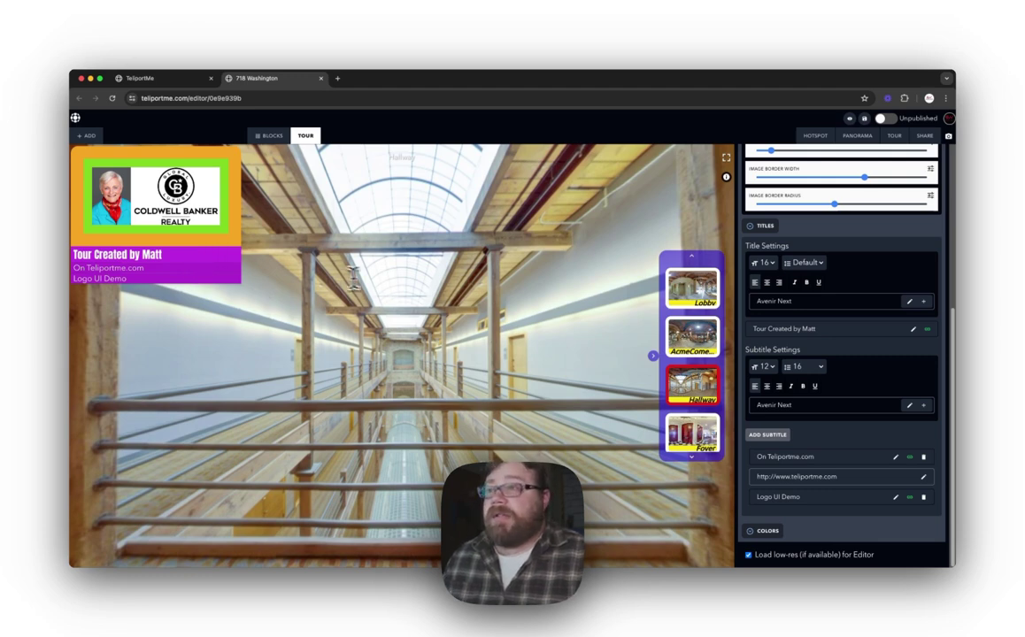
scroll(865, 305, up, 5)
Try title font size 24 with line heights 36 and then 80
scroll(767, 372, down, 4)
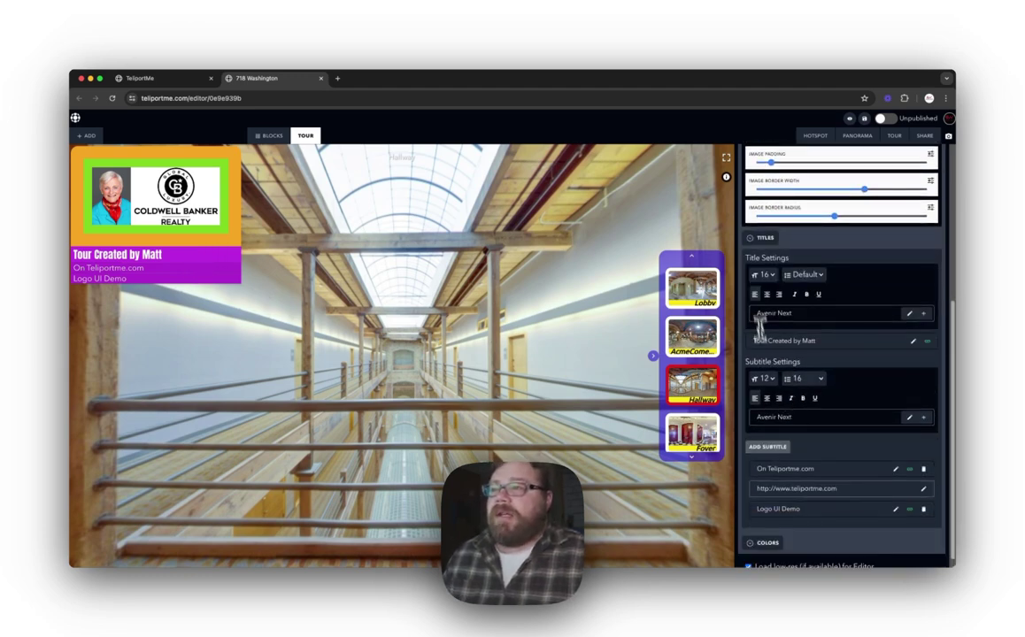
click(773, 278)
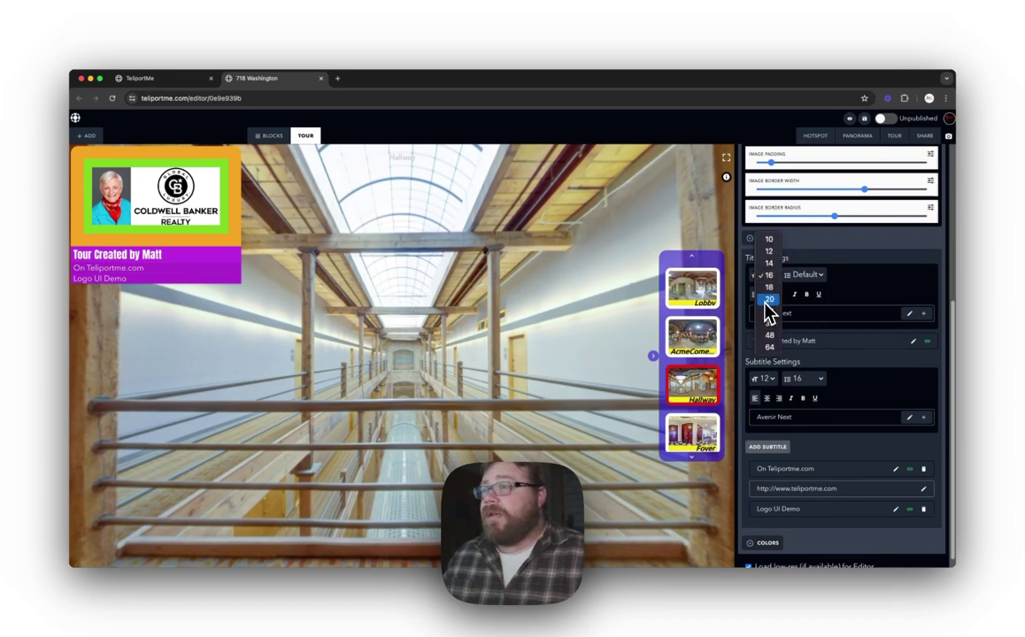
click(769, 313)
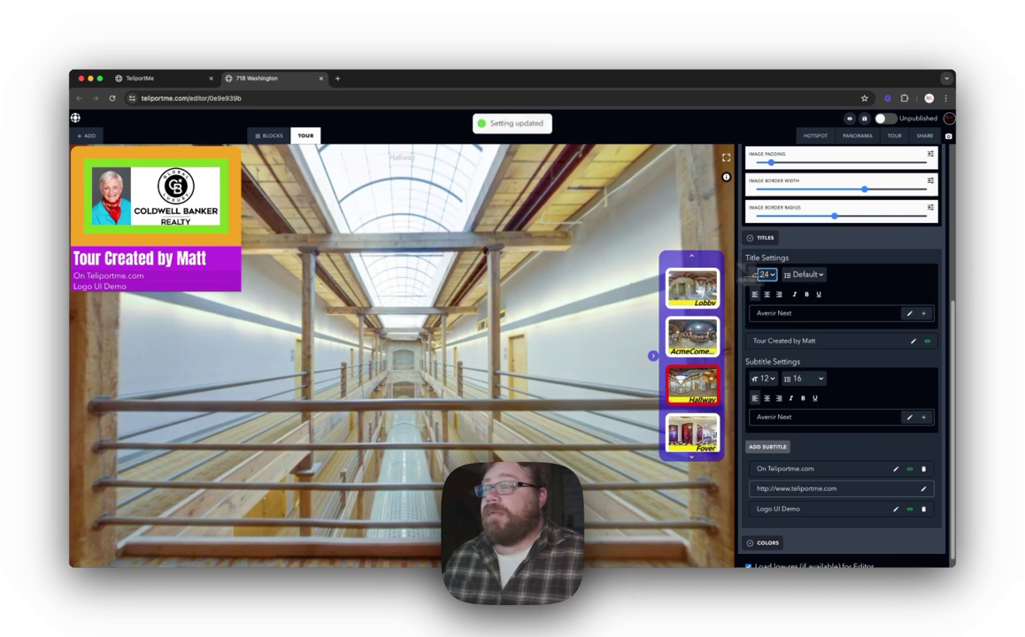
click(805, 275)
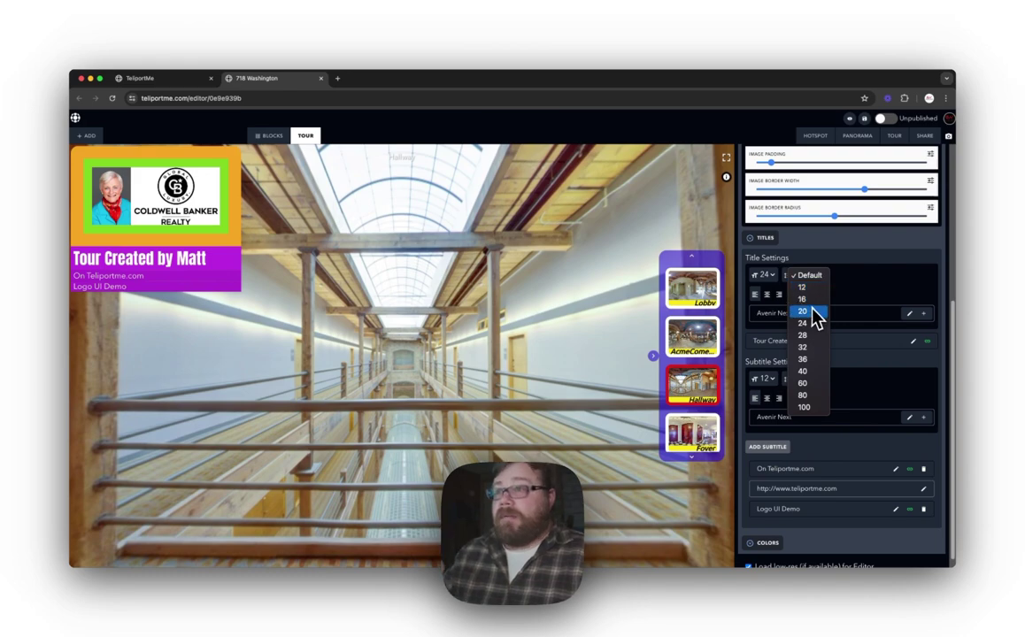
click(804, 366)
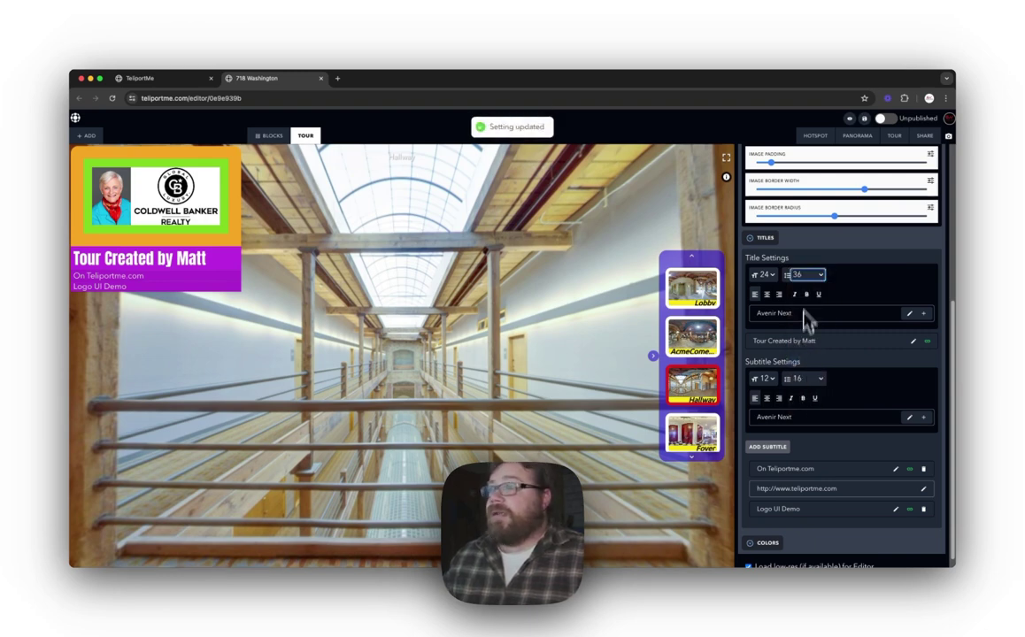
click(820, 281)
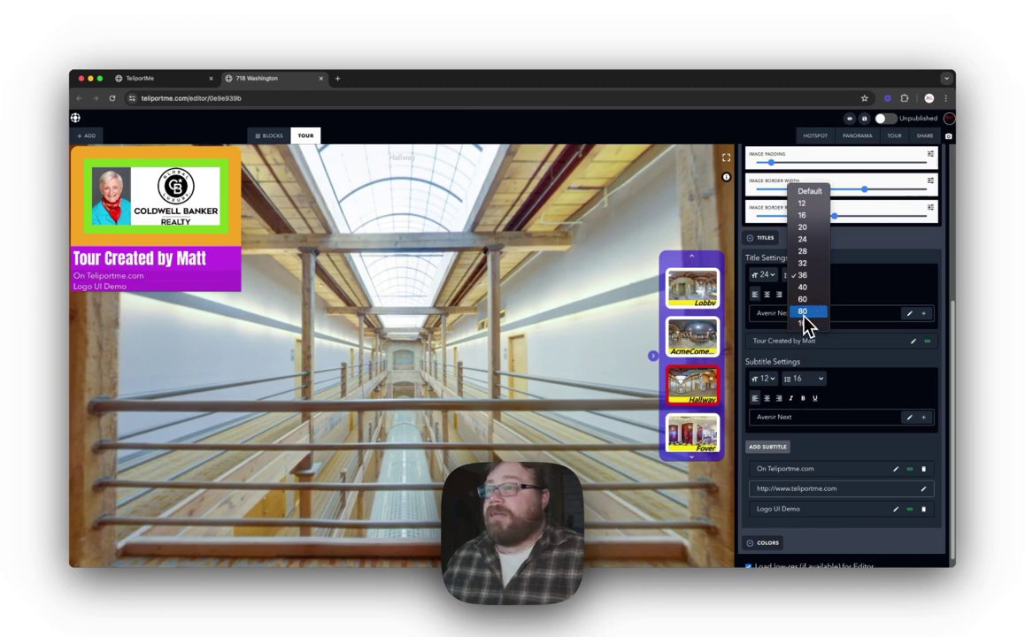
click(805, 312)
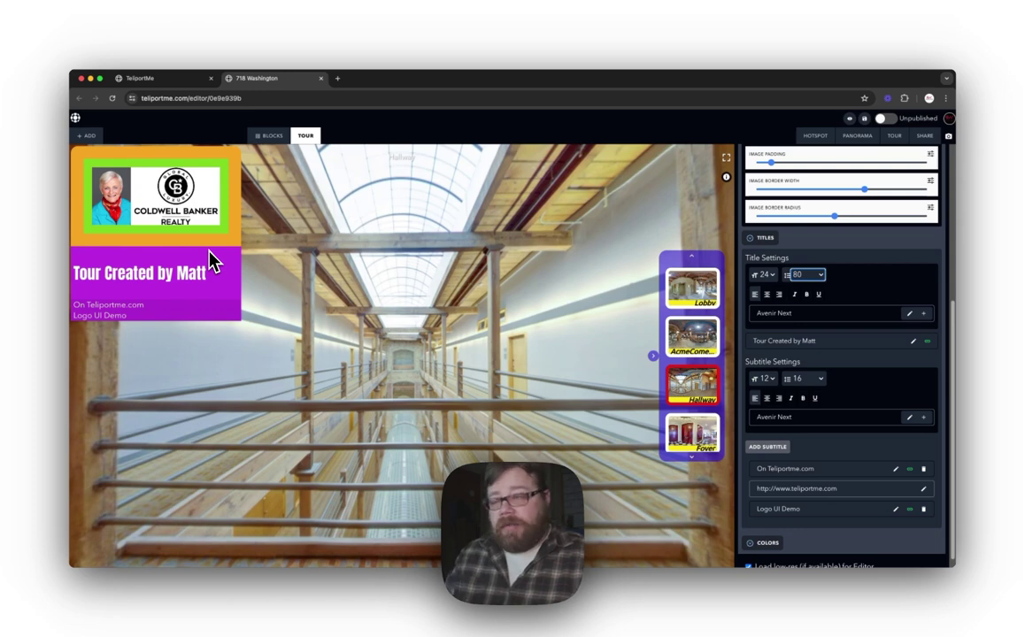
Reset the title to size 16 with Default line height and center it
click(823, 284)
click(807, 159)
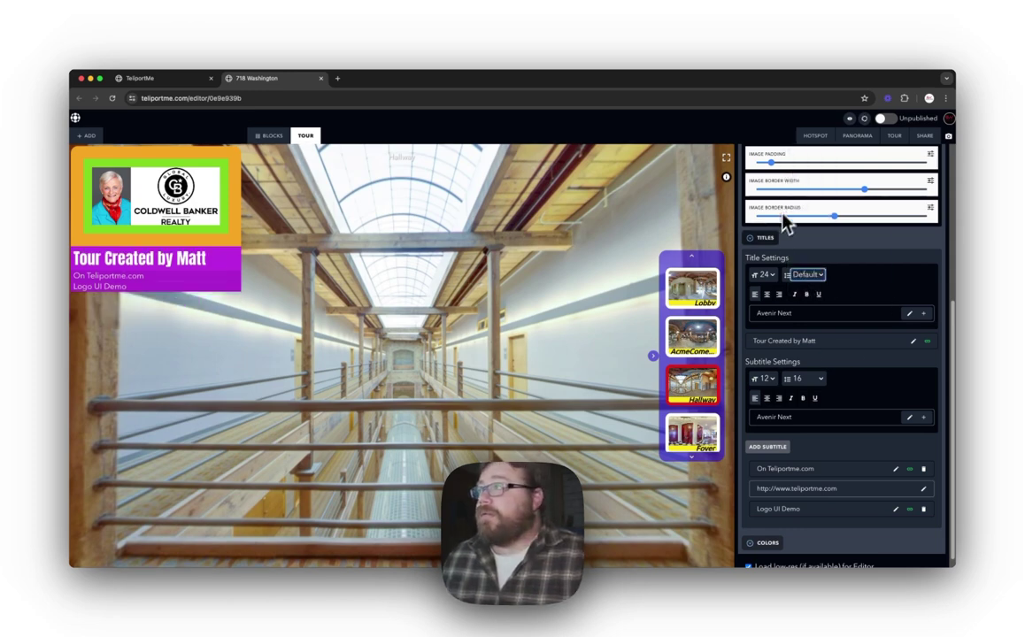
click(773, 276)
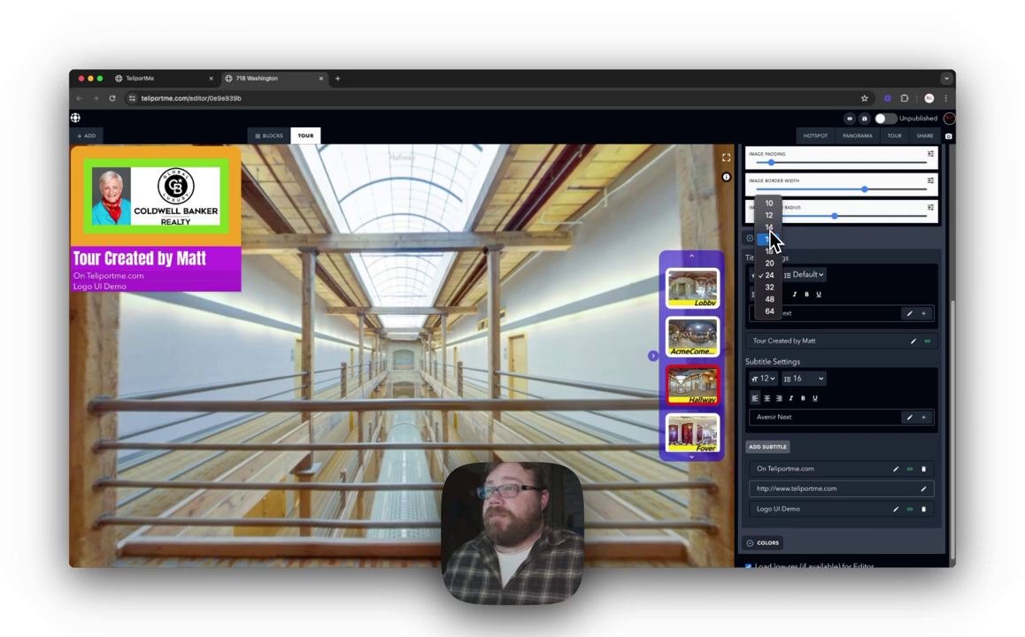
click(771, 241)
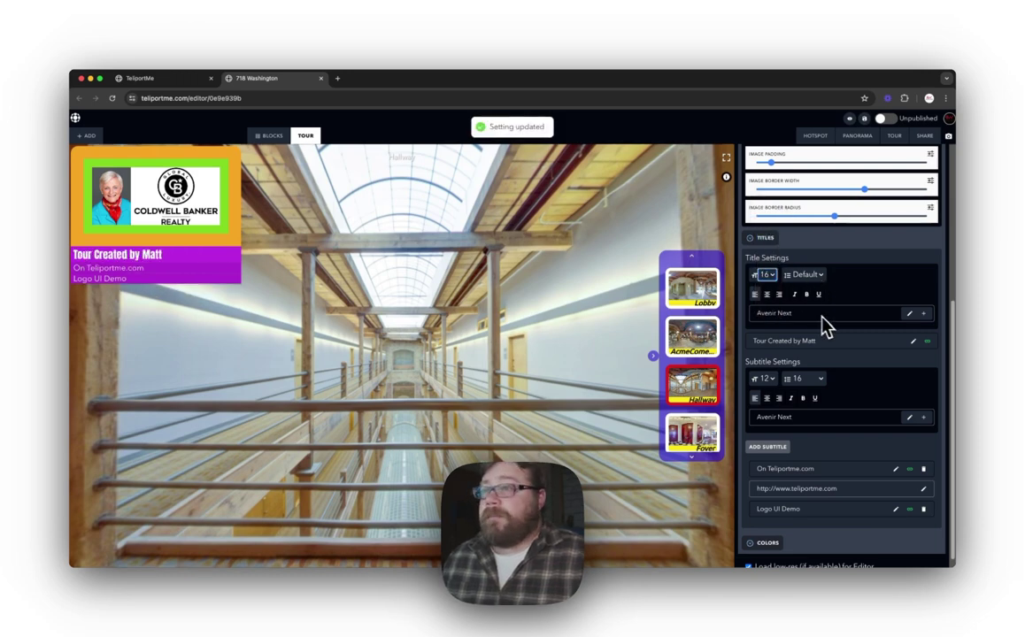
click(768, 296)
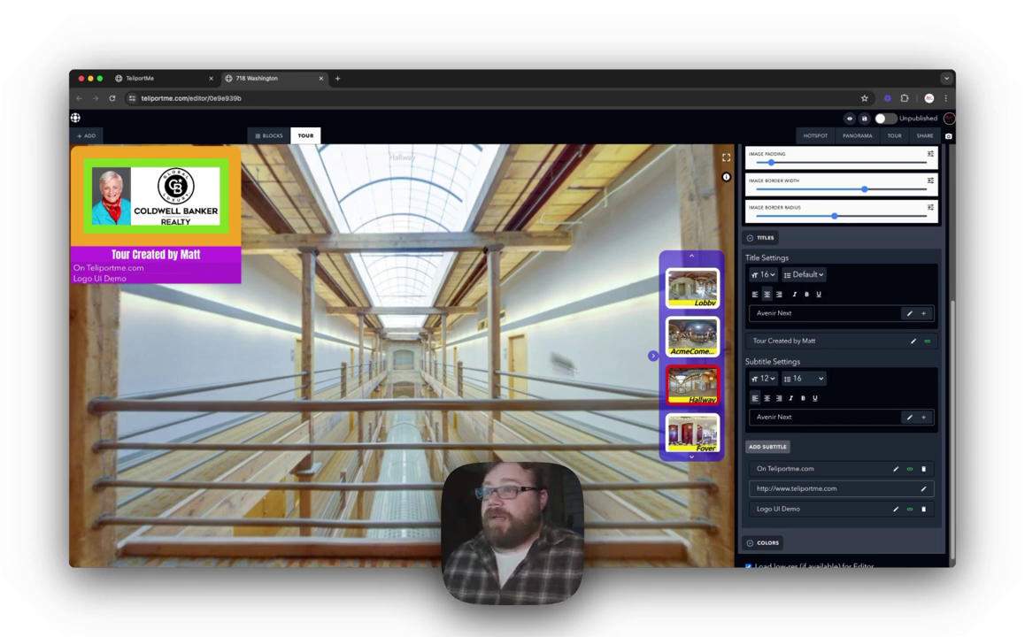
Try centering the subtitles, then right-align the title and make it italic and bold
click(767, 398)
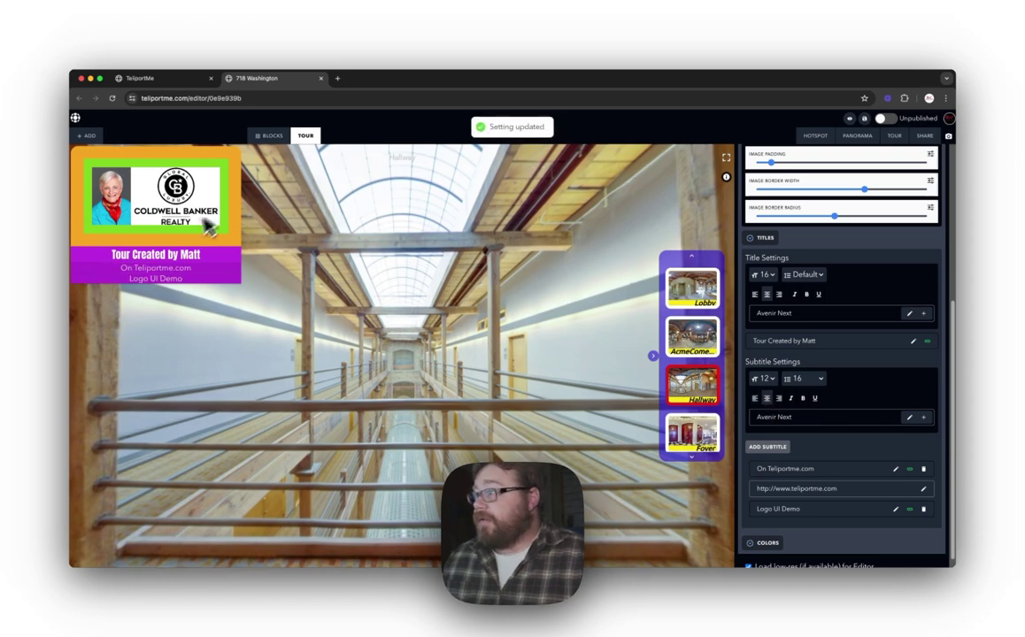
click(755, 398)
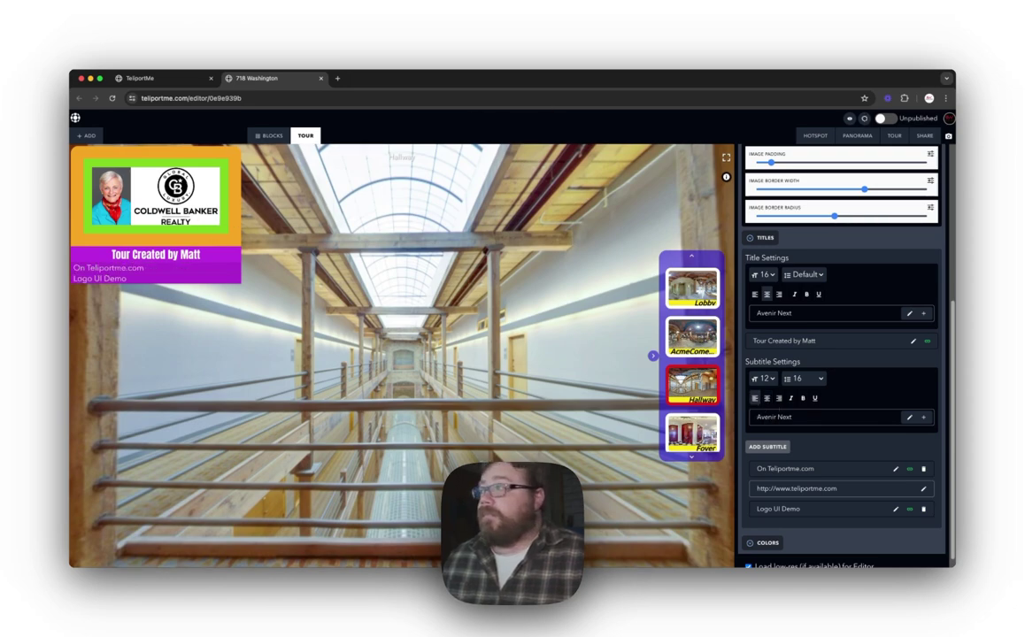
click(780, 295)
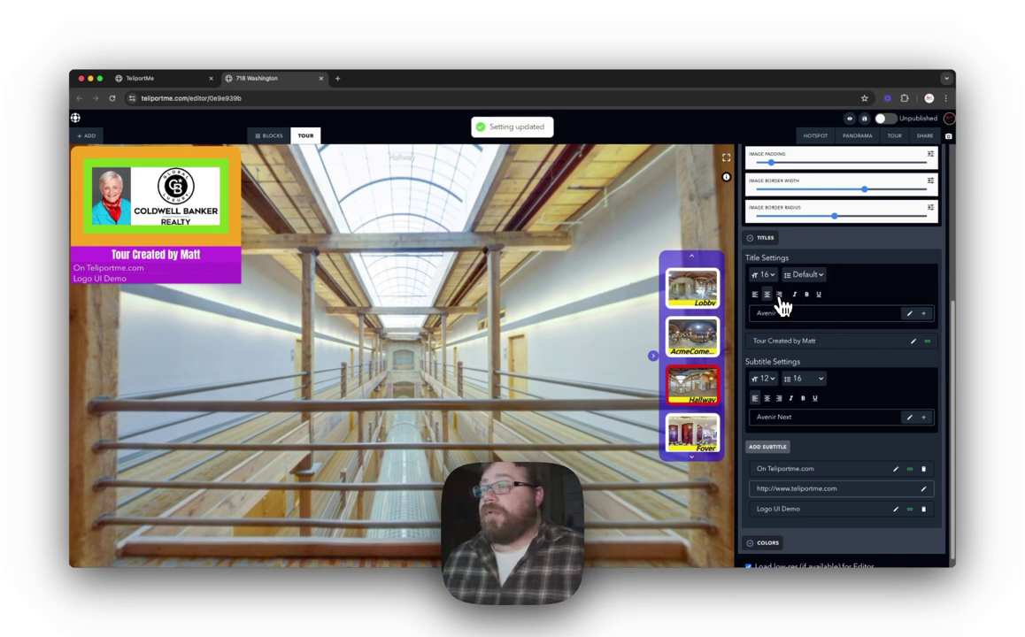
click(794, 295)
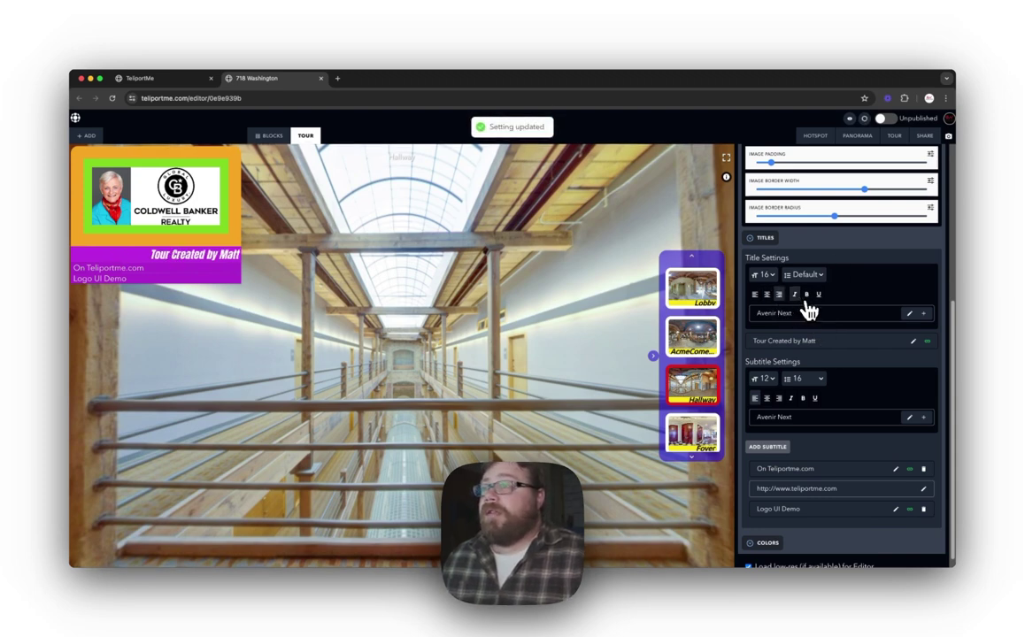
click(807, 295)
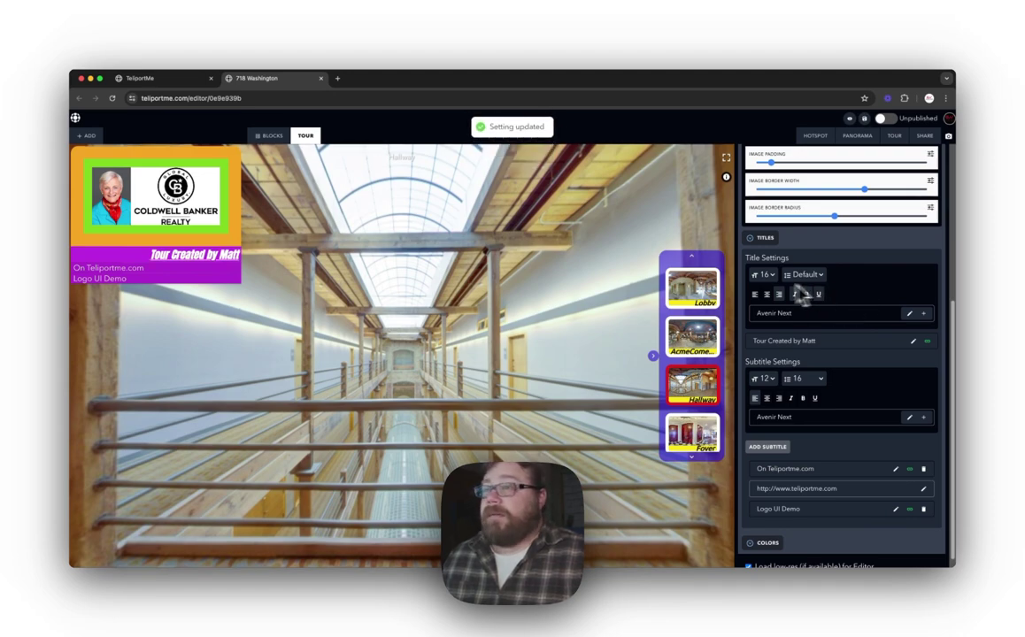
Remove the title's italic and centre it in the logo block
click(756, 295)
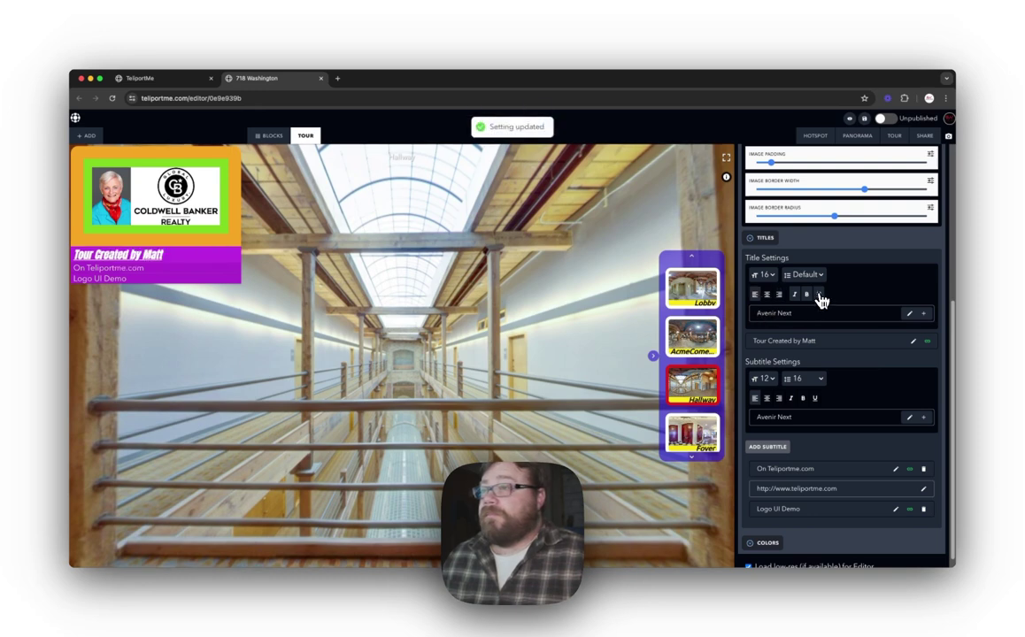
click(796, 296)
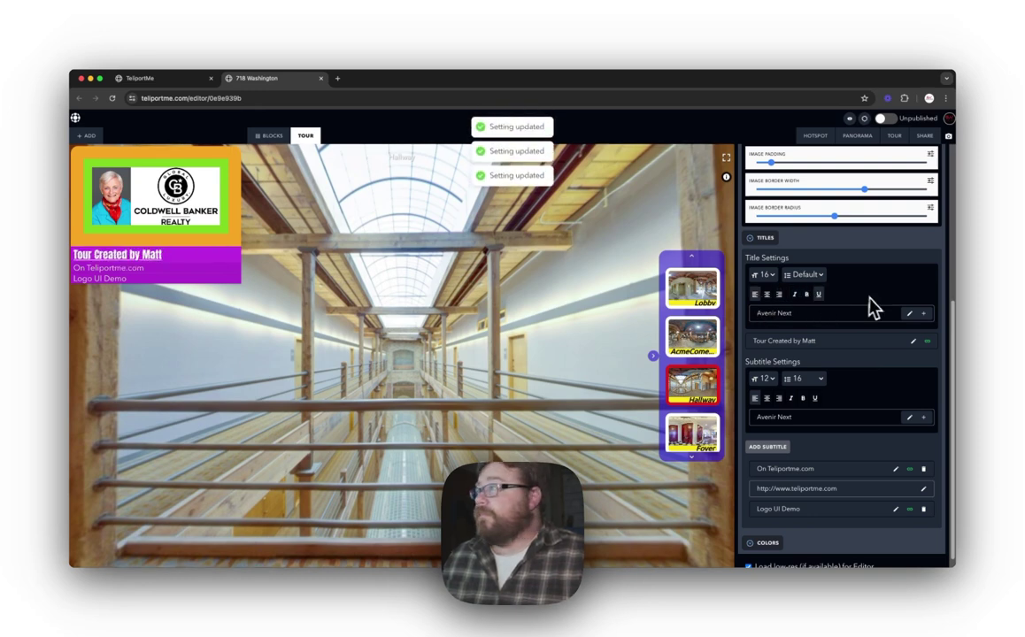
click(766, 294)
scroll(863, 387, down, 1)
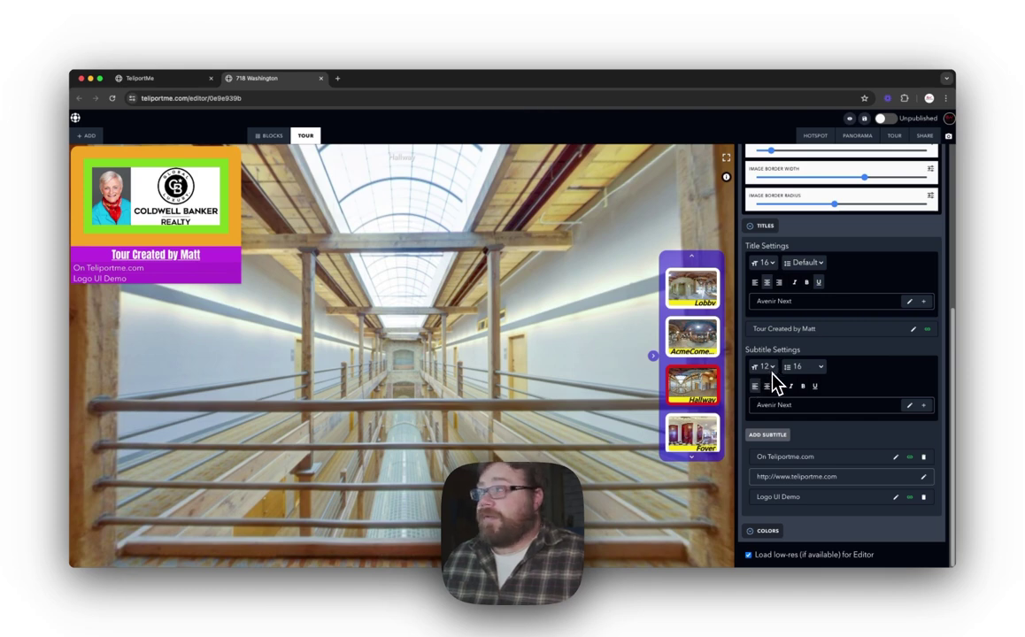
Make the subtitles bold with a line height of 24, then show their font choices
click(821, 369)
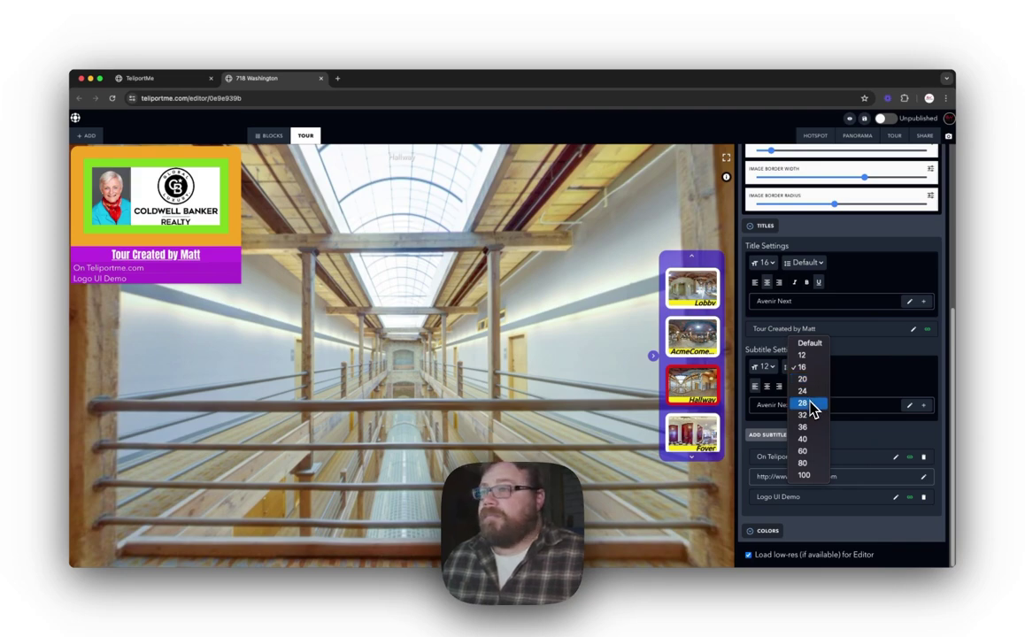
click(813, 404)
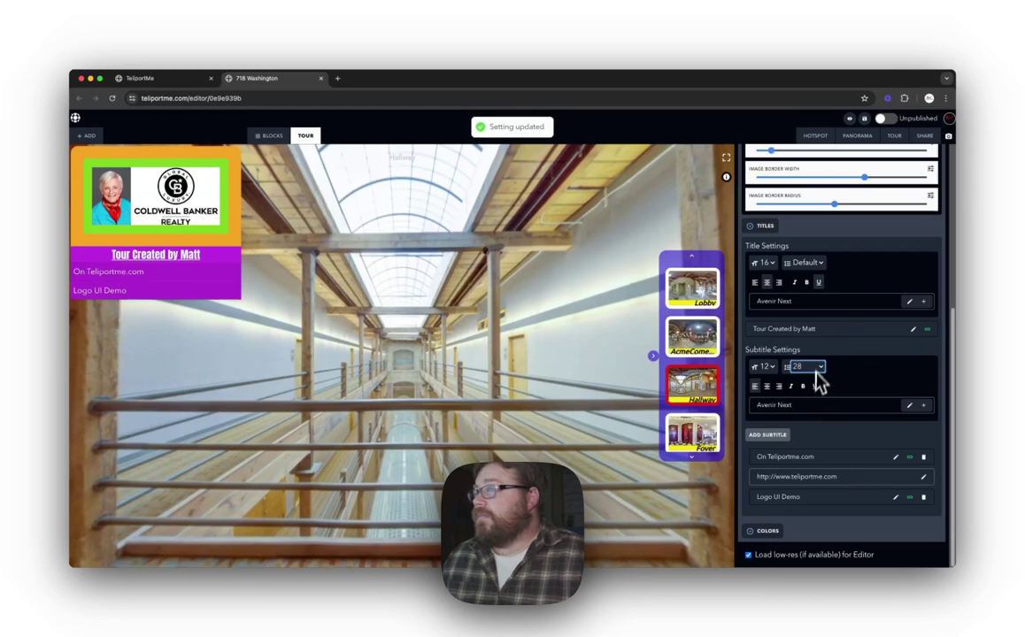
click(821, 371)
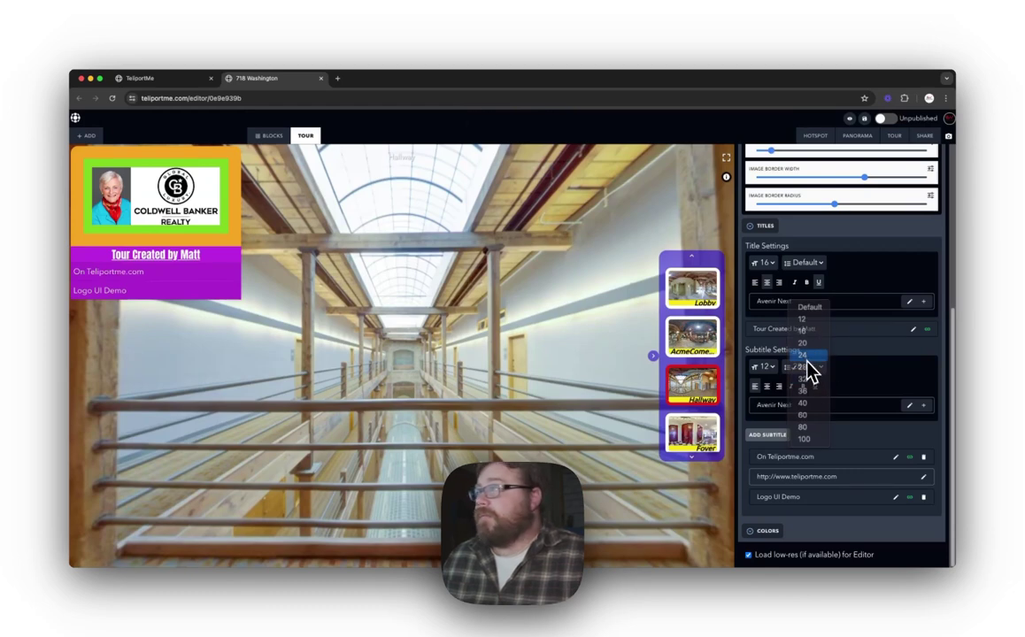
click(809, 355)
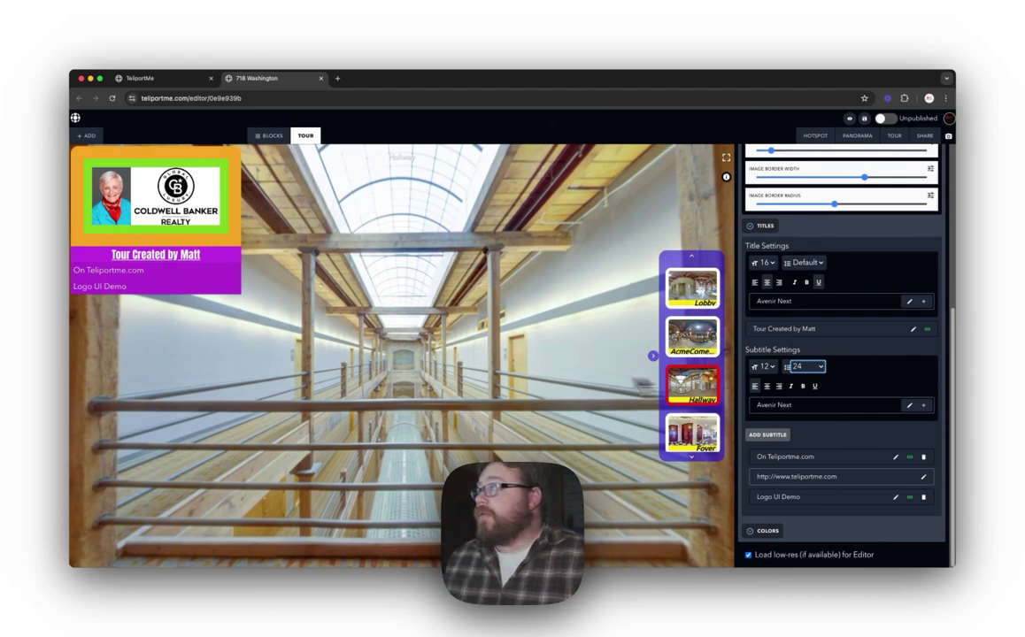
click(898, 391)
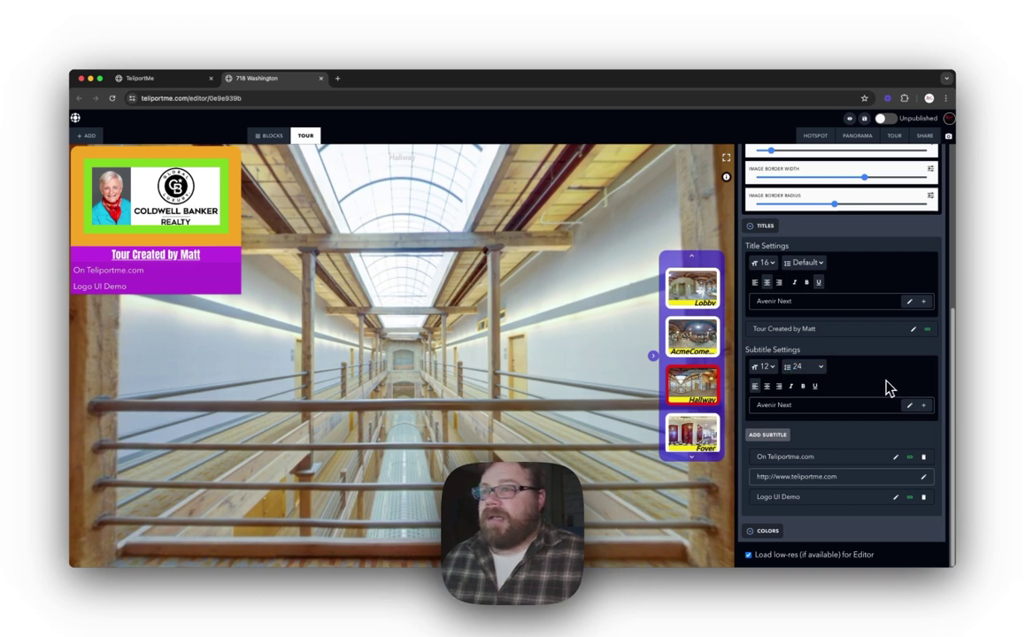
click(804, 388)
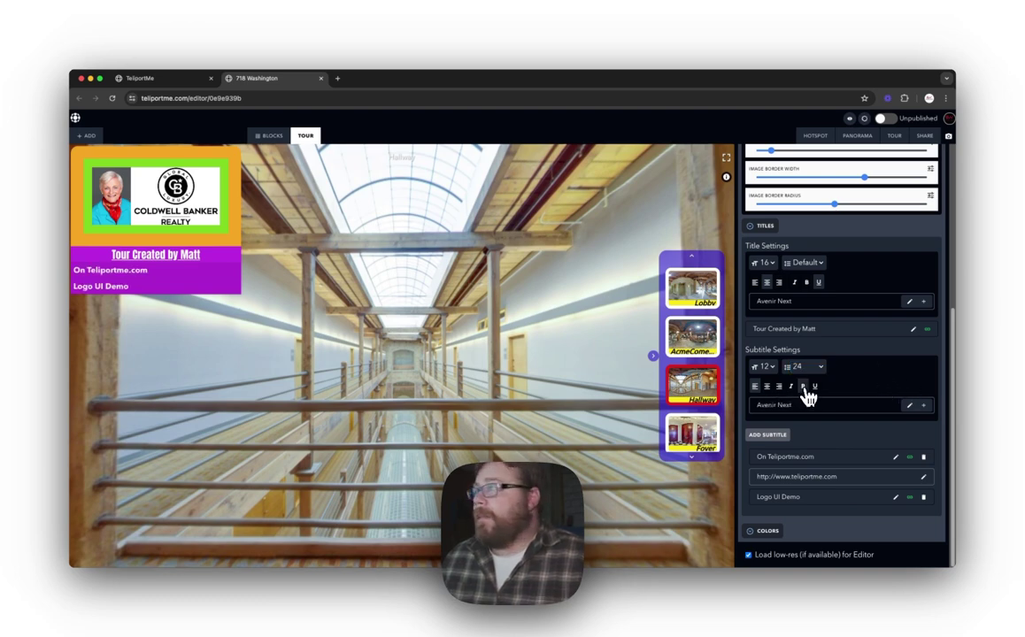
click(918, 410)
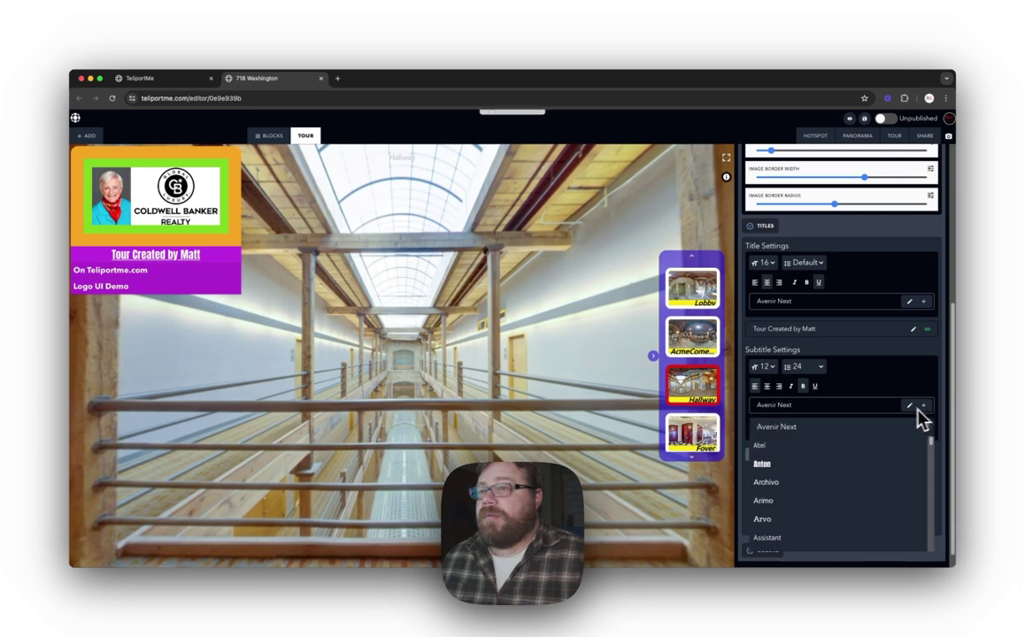
Set the title and subtitle font to Arvo and expand the COLORS section
click(762, 521)
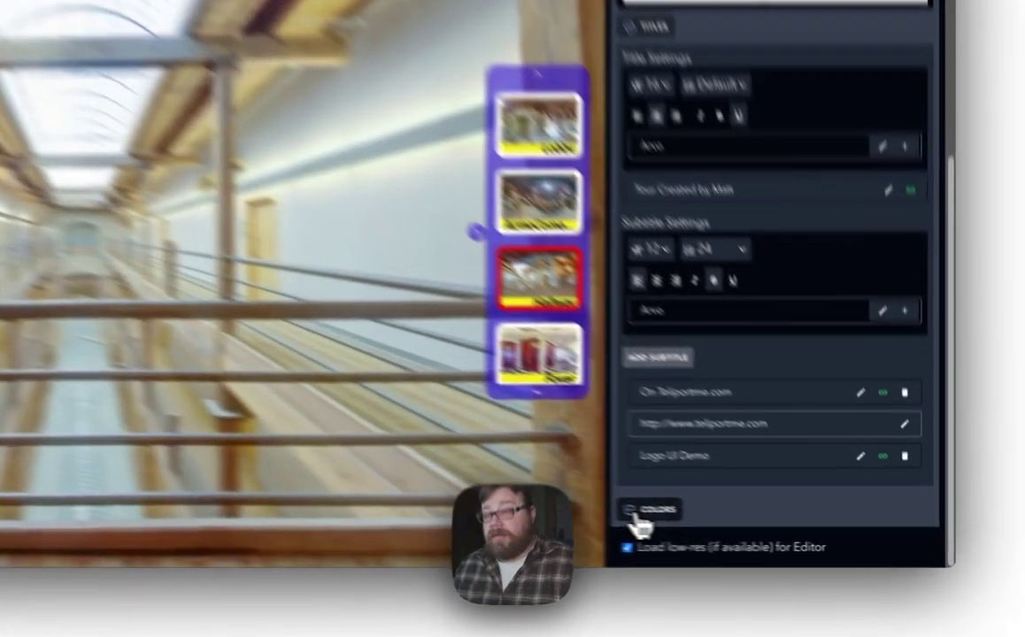
click(755, 534)
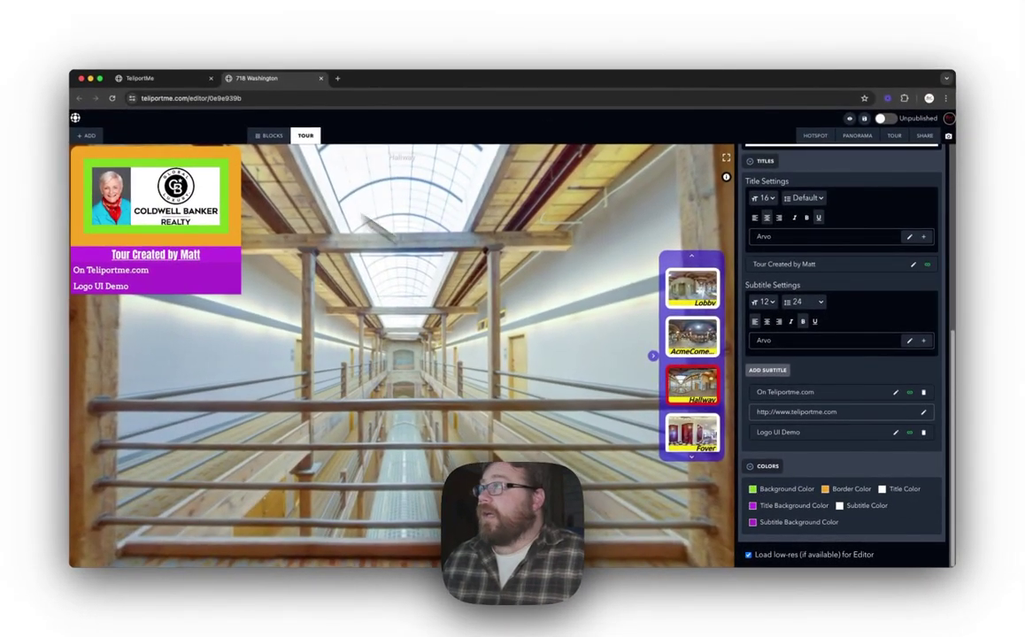
Lighten the logo block's background colour to a pale green
click(753, 488)
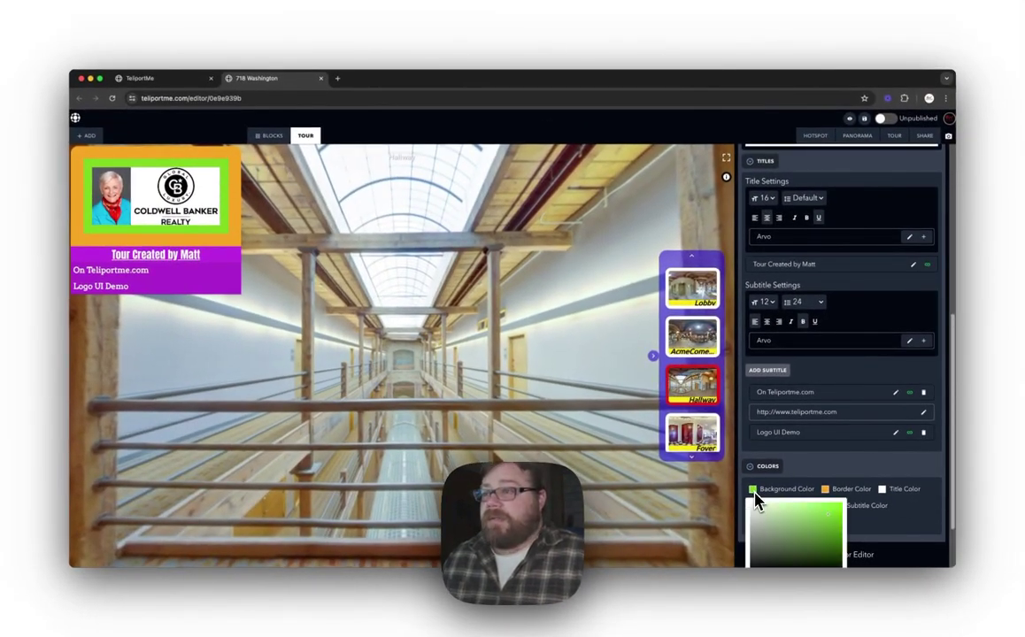
scroll(889, 514, down, 2)
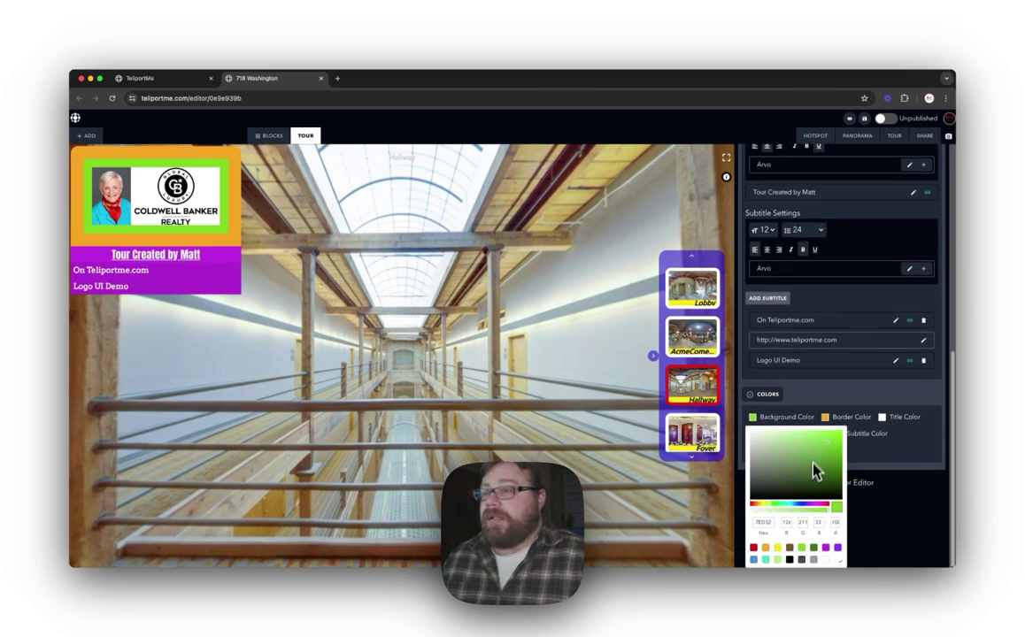
drag(772, 469, 839, 454)
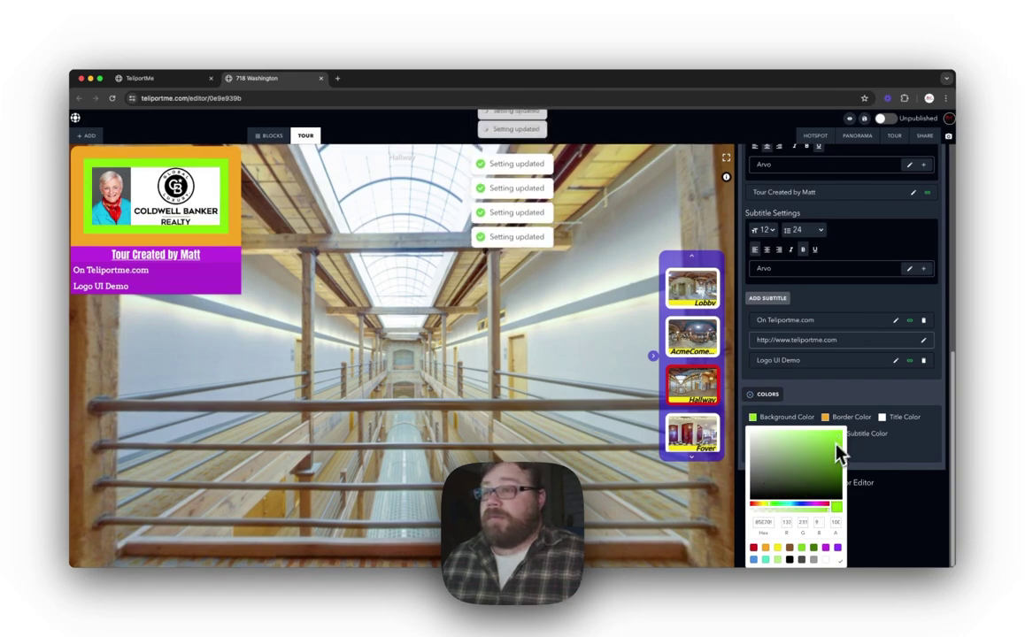
click(844, 571)
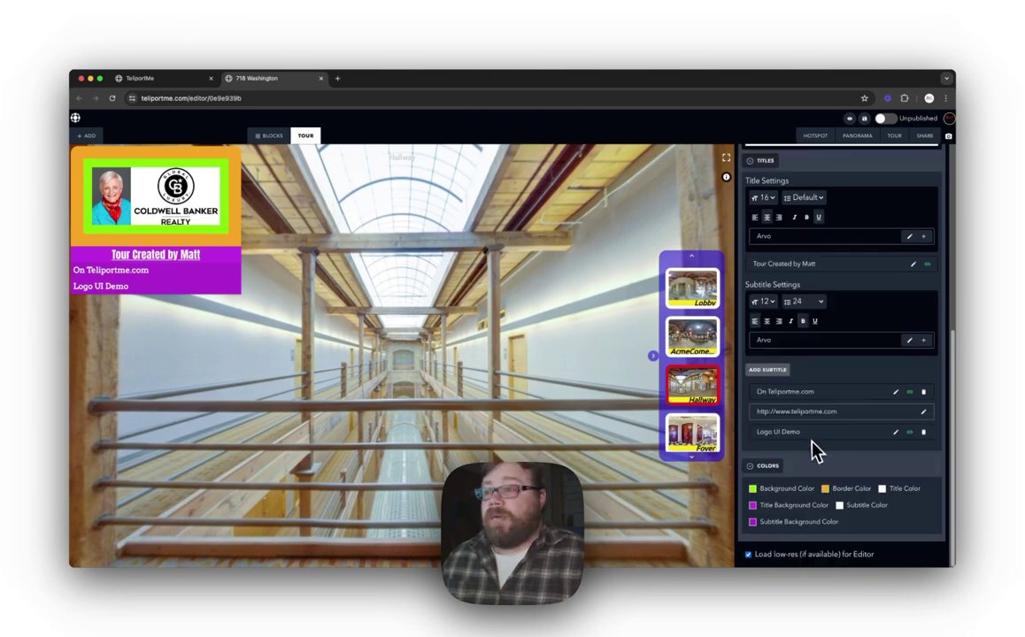
Change the logo block's border colour from orange to cyan
click(825, 488)
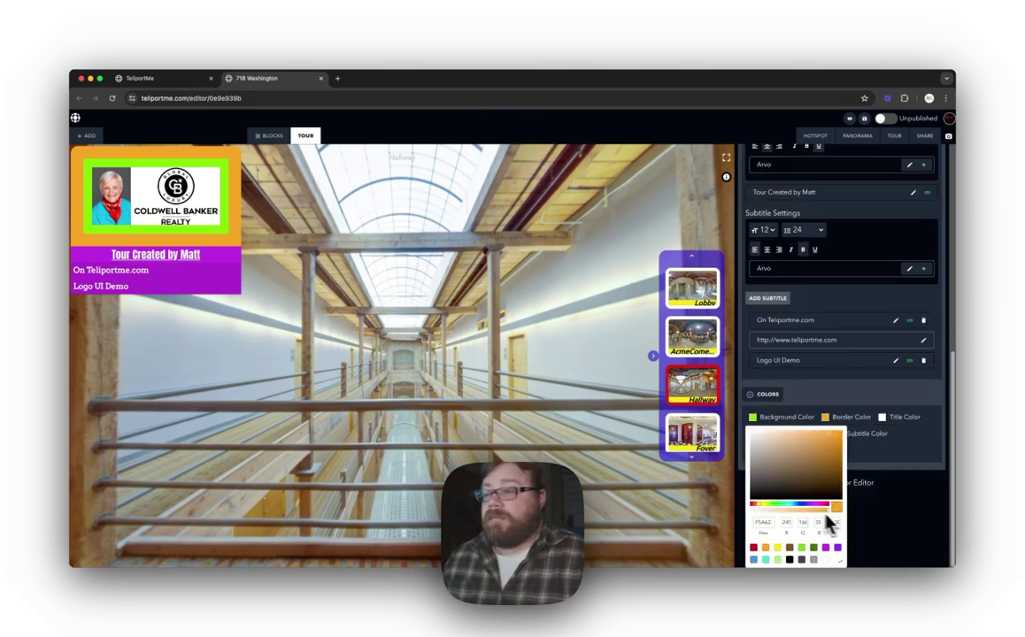
drag(760, 519, 794, 513)
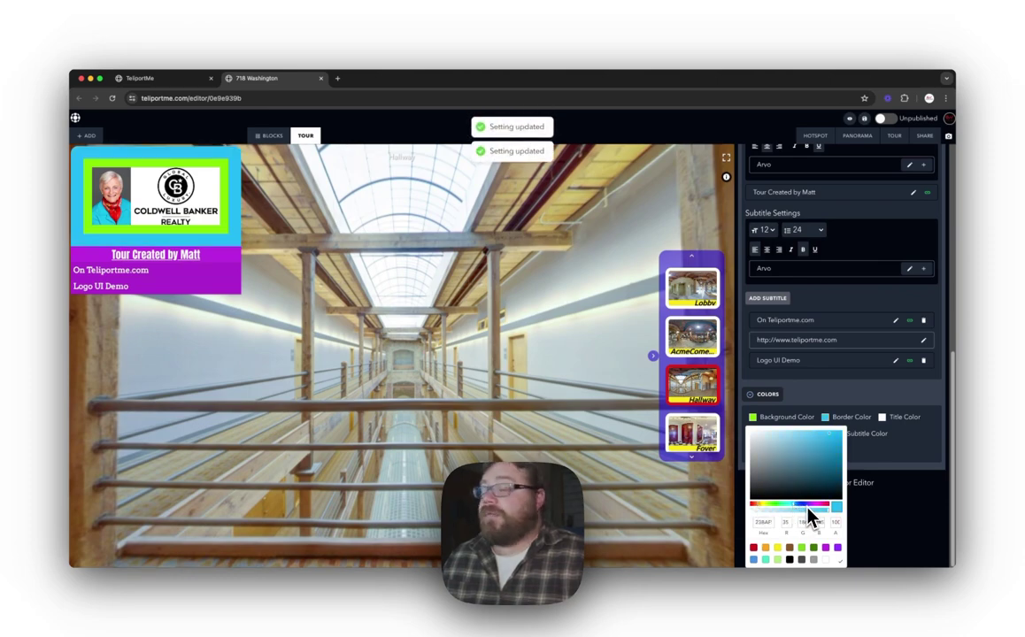
click(846, 576)
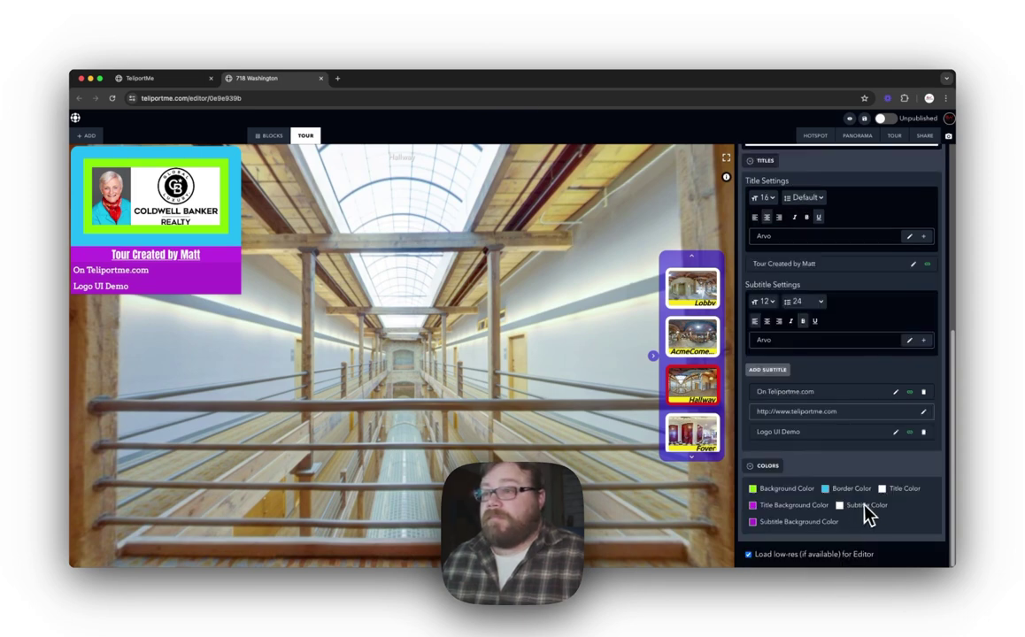
Set the title text colour to a black preset
click(883, 491)
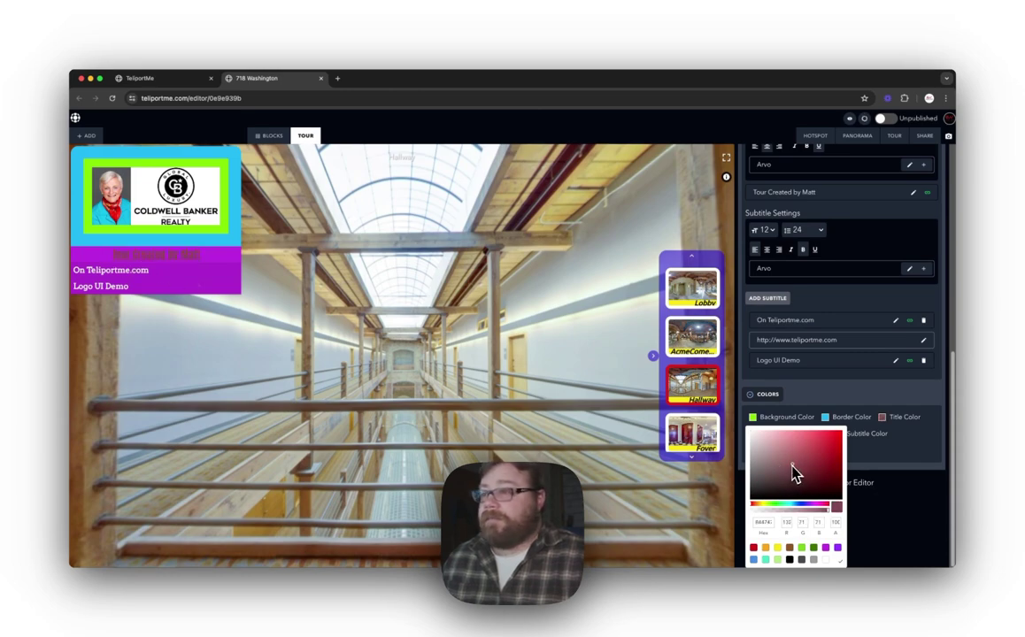
click(827, 438)
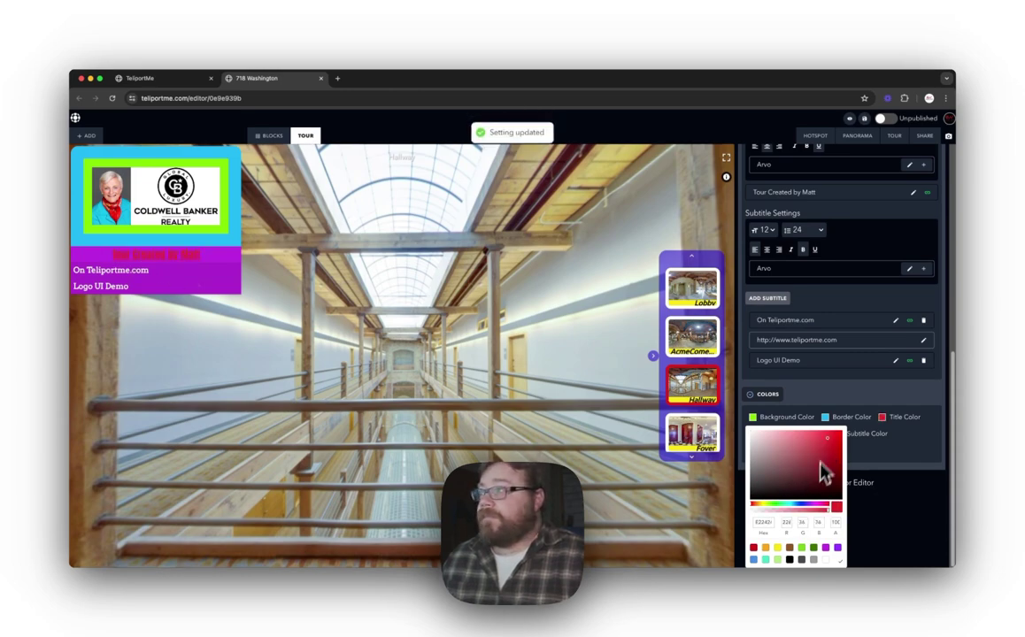
click(789, 560)
click(844, 571)
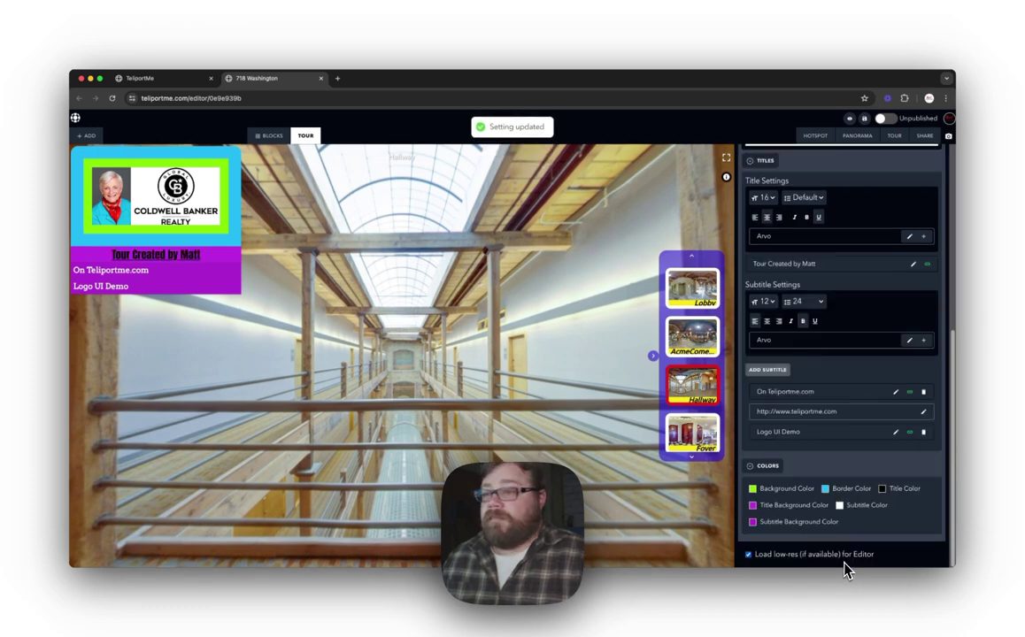
Turn the title background band from purple to a bright preset yellow
click(753, 522)
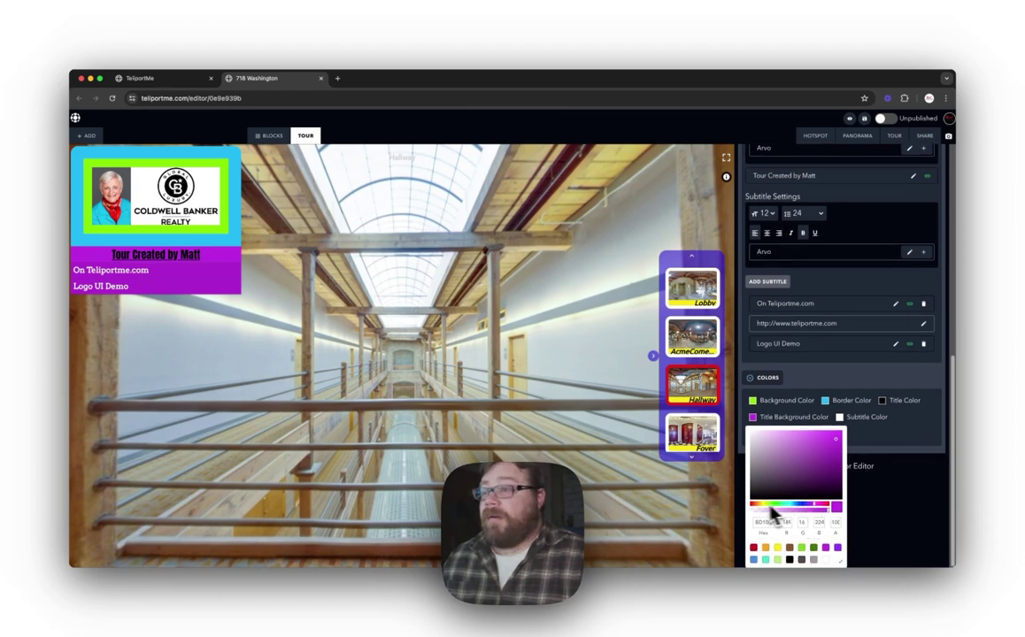
click(759, 509)
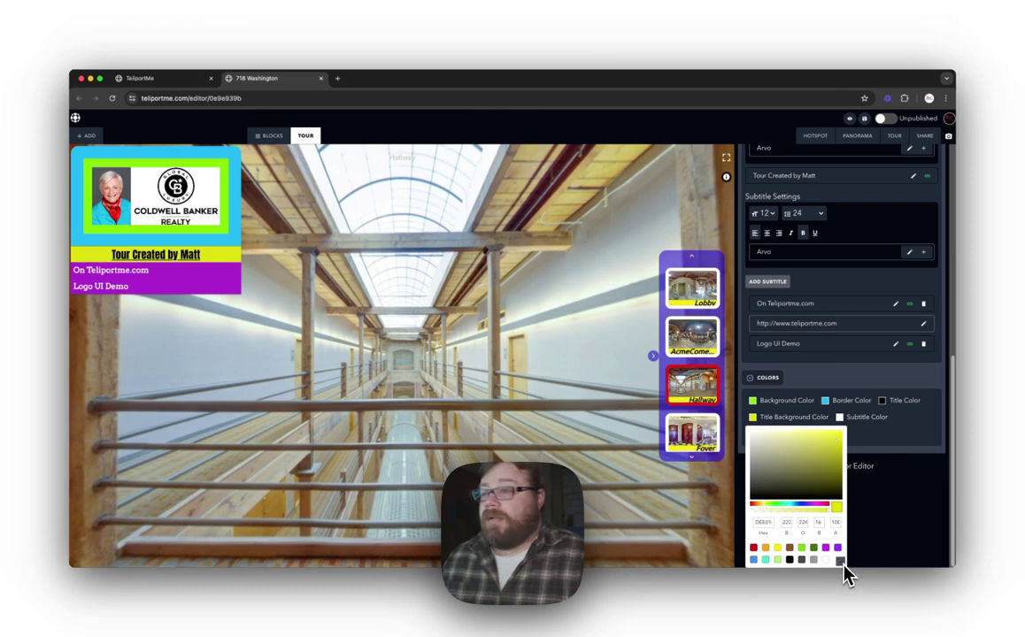
click(779, 548)
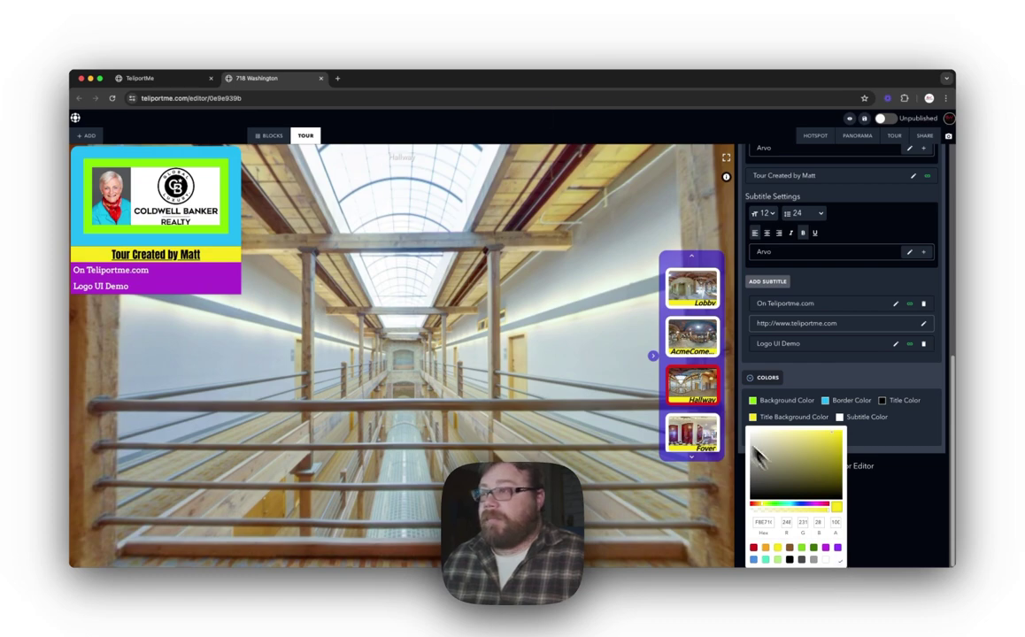
click(836, 565)
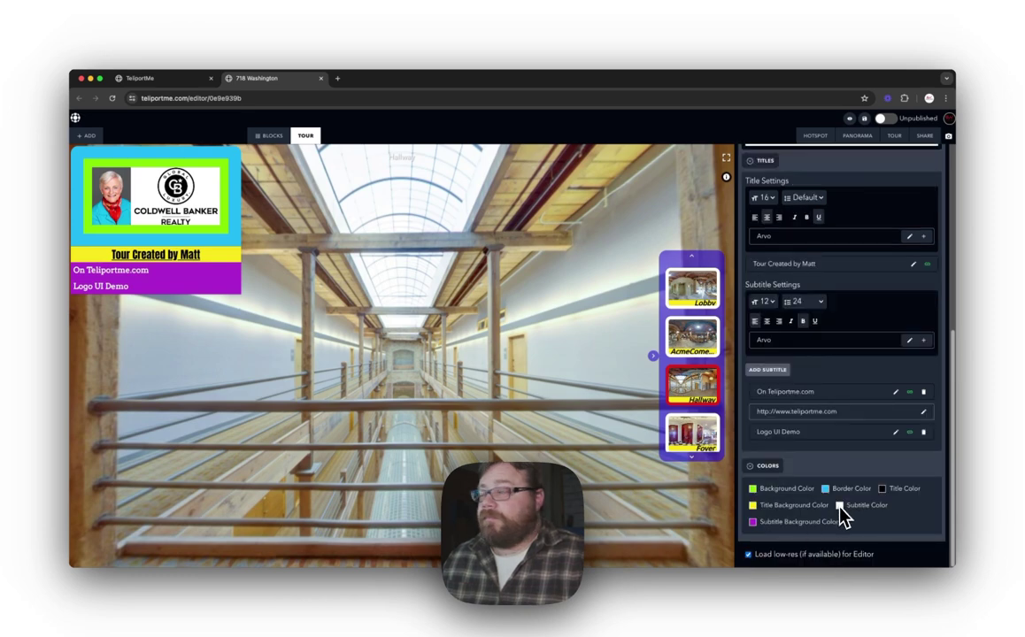
Change the band behind 'On Teliportme.com' and 'Logo UI Demo' to yellow-green
click(758, 524)
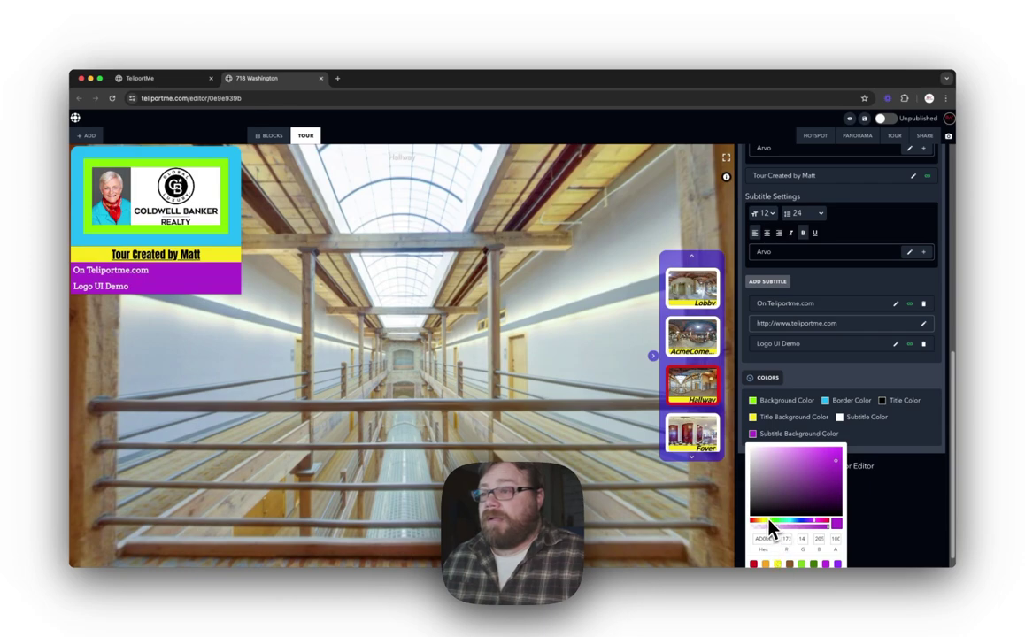
click(767, 530)
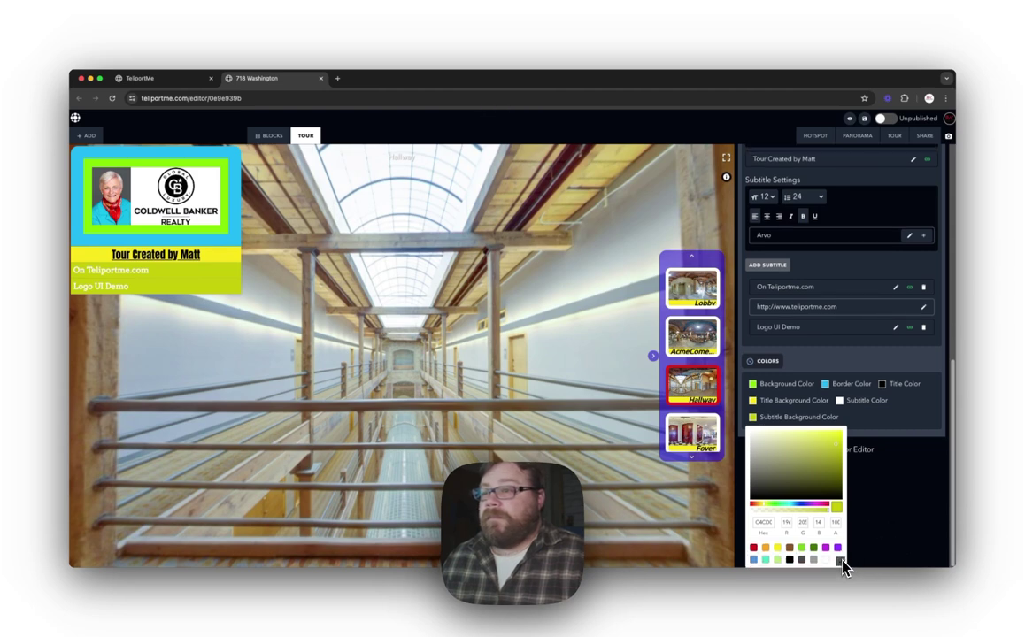
click(872, 521)
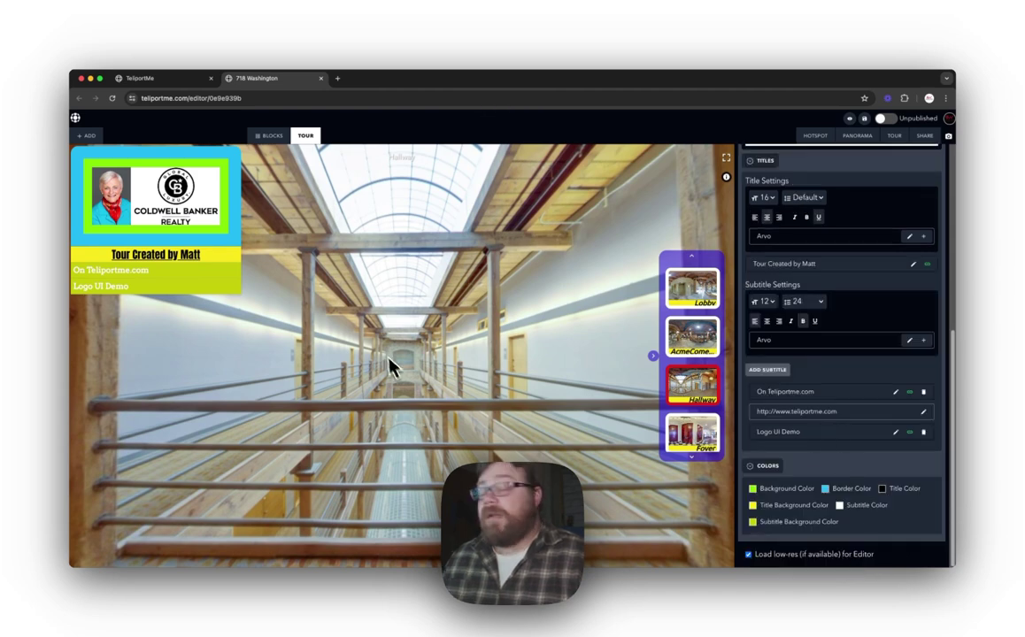